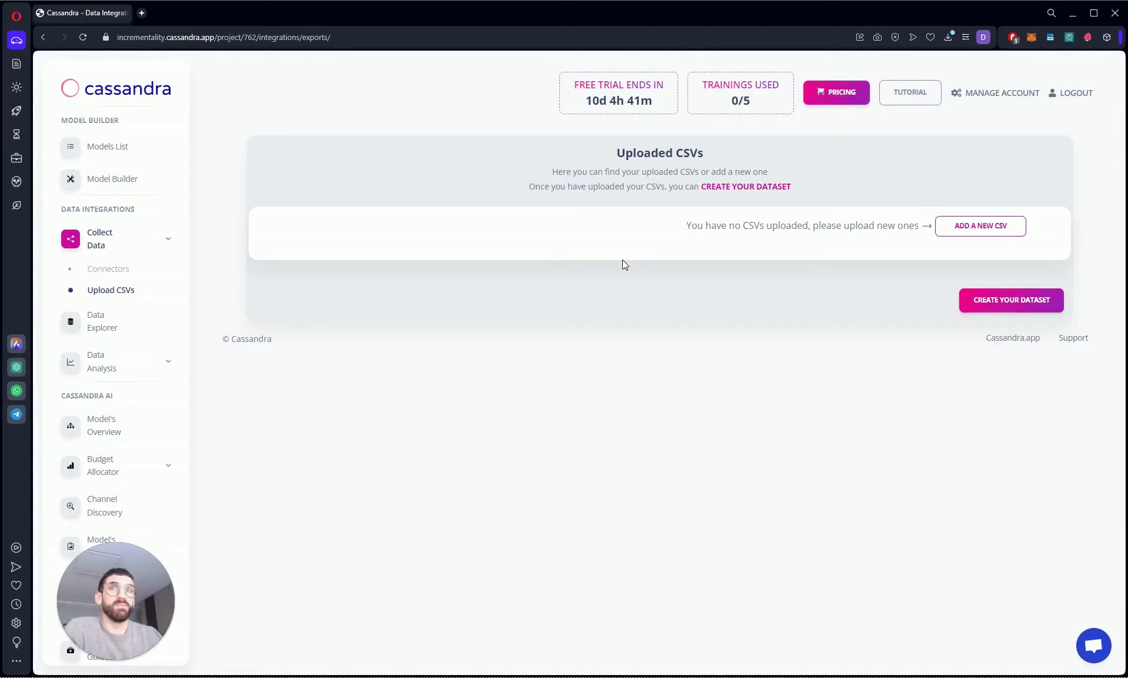
Start adding a new CSV and consult which data to extract from Google Ads.
left_click(980, 230)
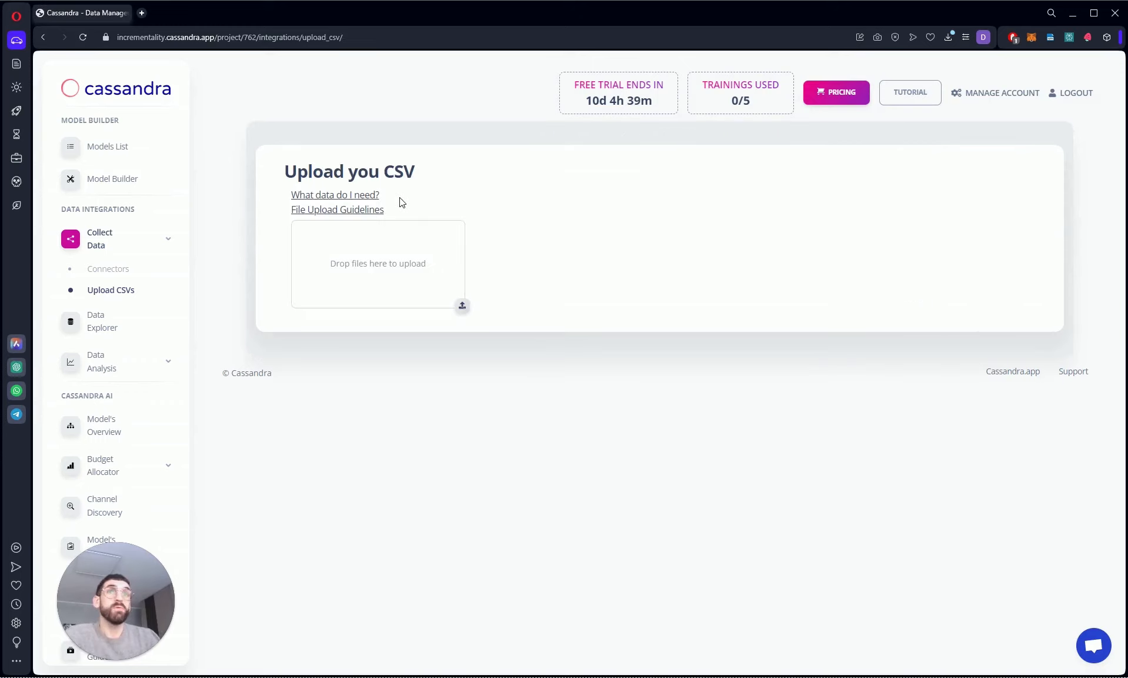
left_click(370, 198)
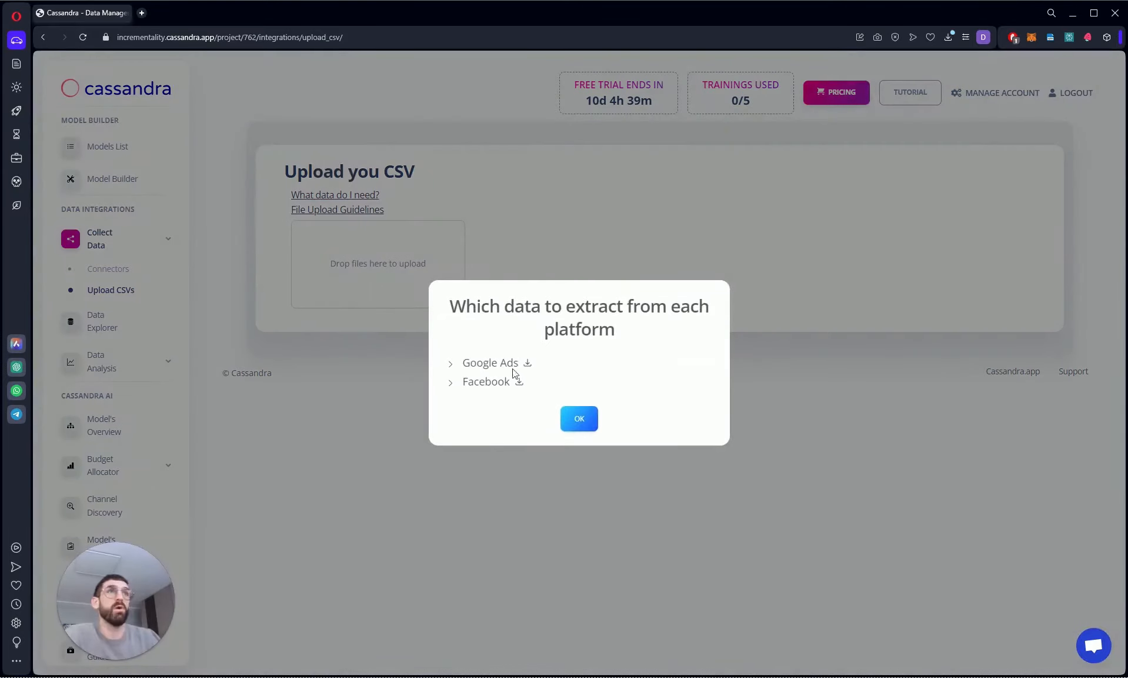
left_click(471, 365)
left_click(468, 458)
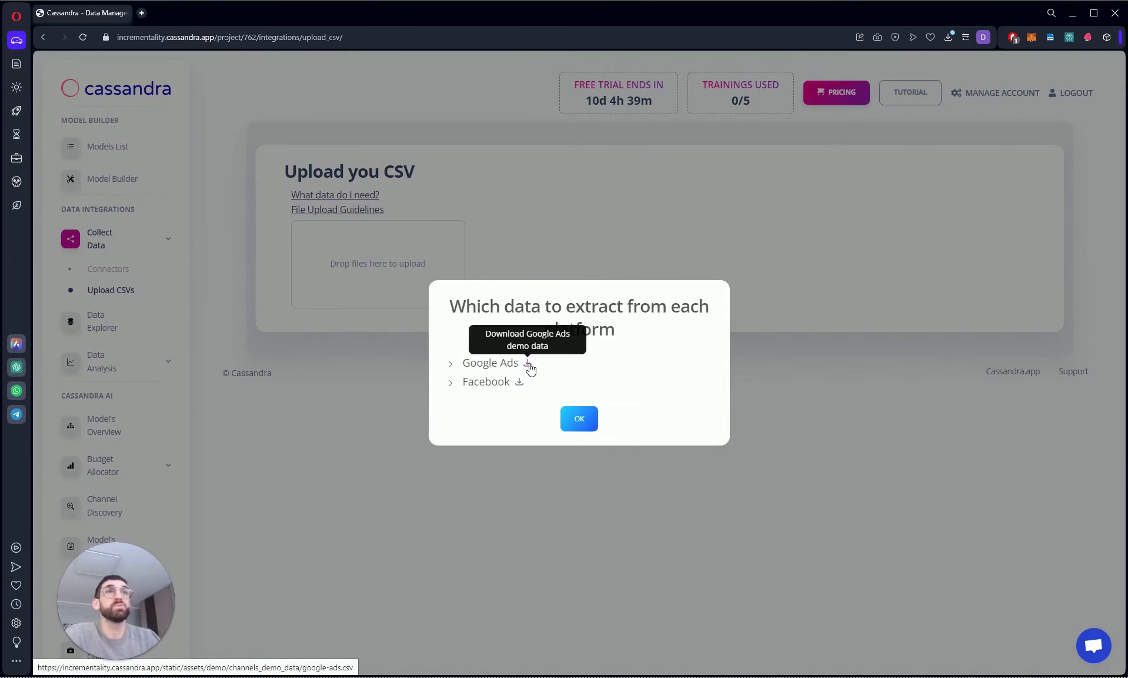
Download the Google Ads and Facebook demo data files and dismiss the data requirements dialog.
left_click(528, 363)
left_click(519, 382)
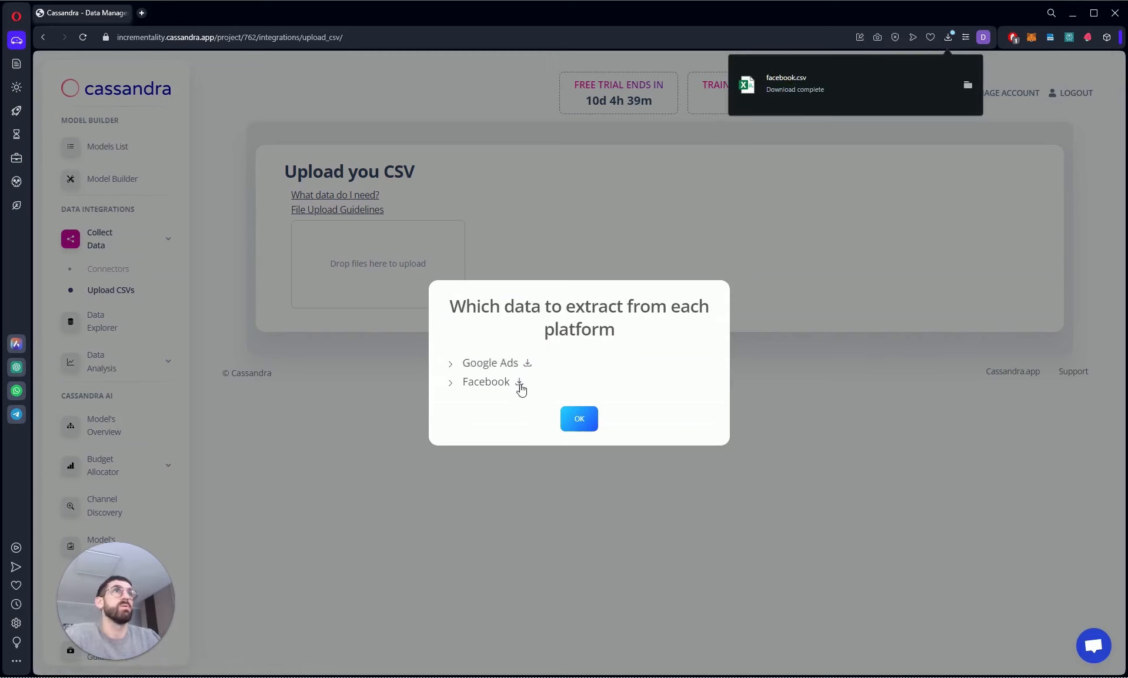
left_click(576, 420)
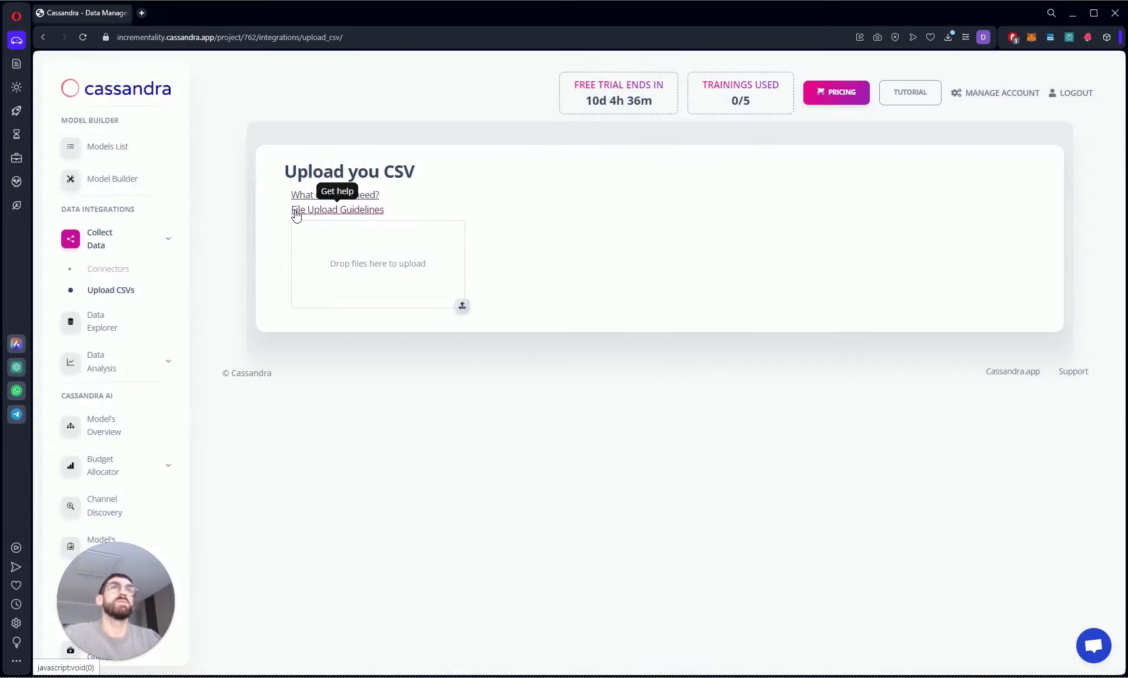
Read the file upload guidelines on file type, date distribution, invalid characters and aggregated rows or columns.
left_click(299, 210)
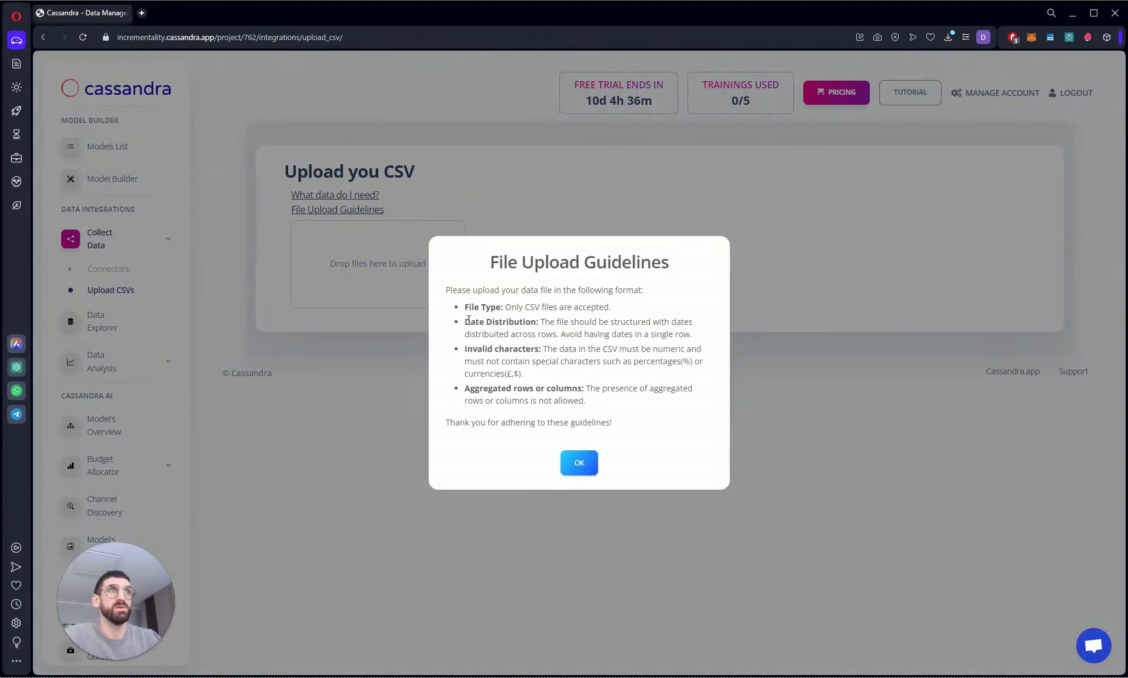
left_click_drag(525, 307, 596, 307)
left_click(576, 322)
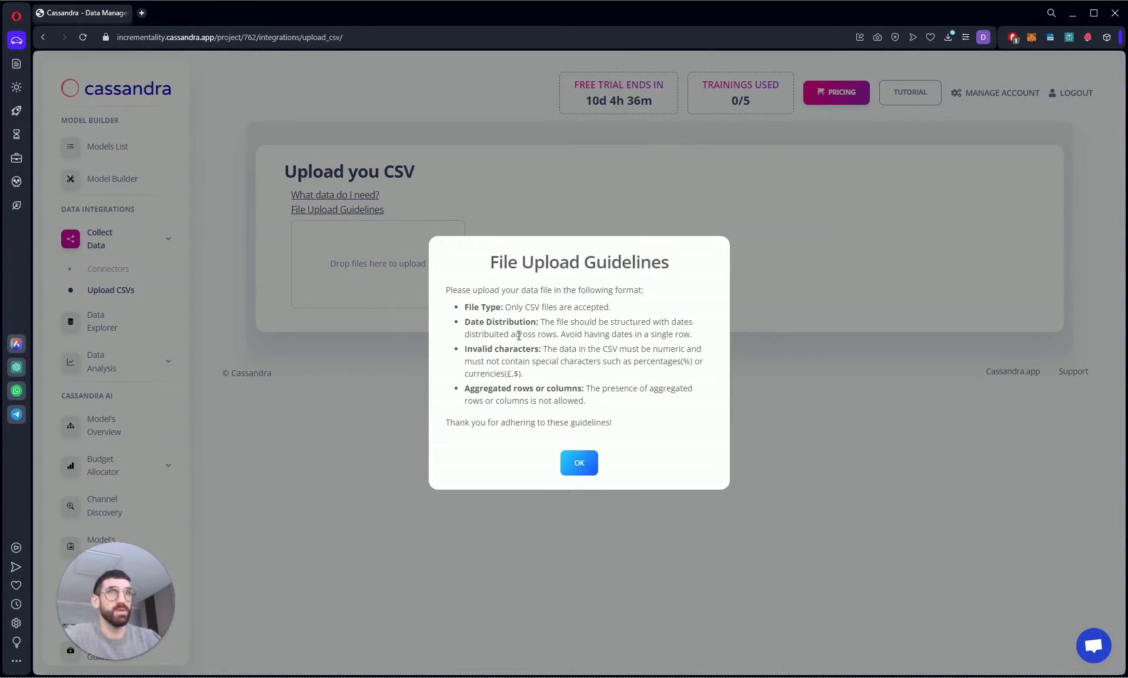
left_click_drag(468, 353, 539, 350)
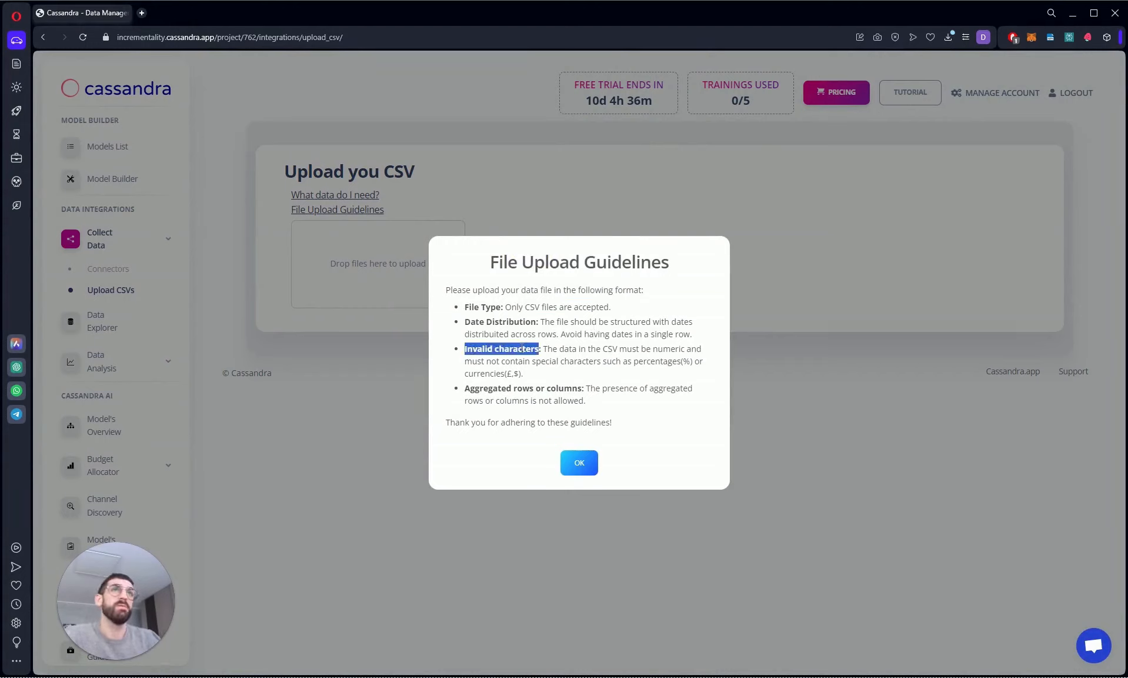
left_click(530, 388)
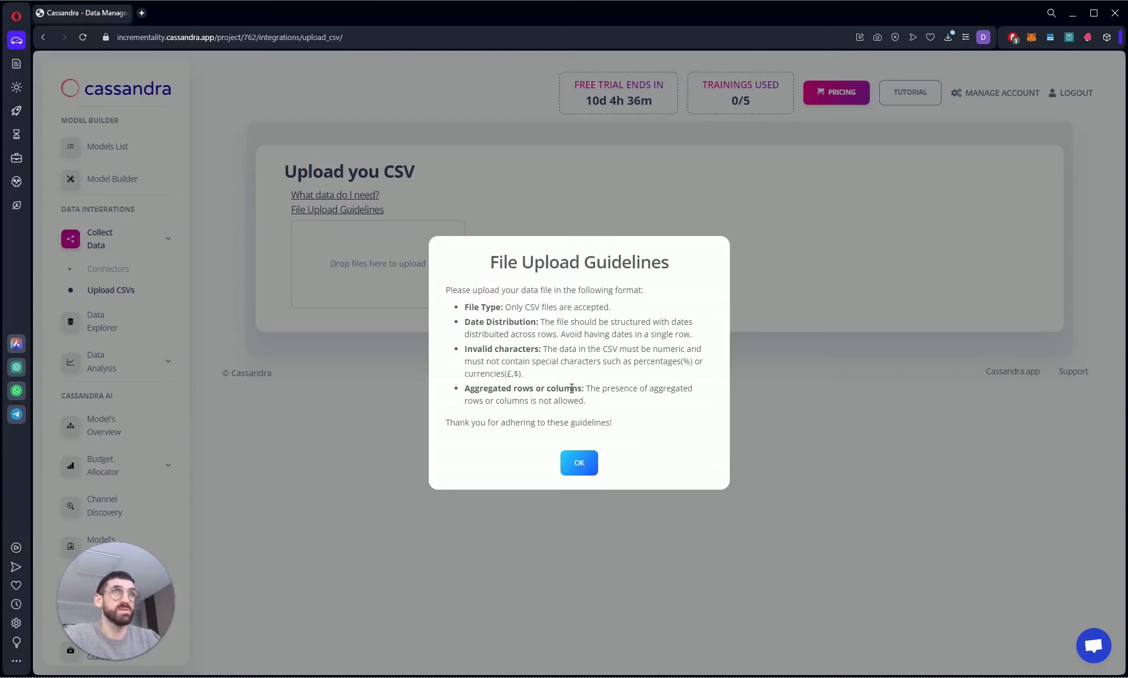
left_click(579, 462)
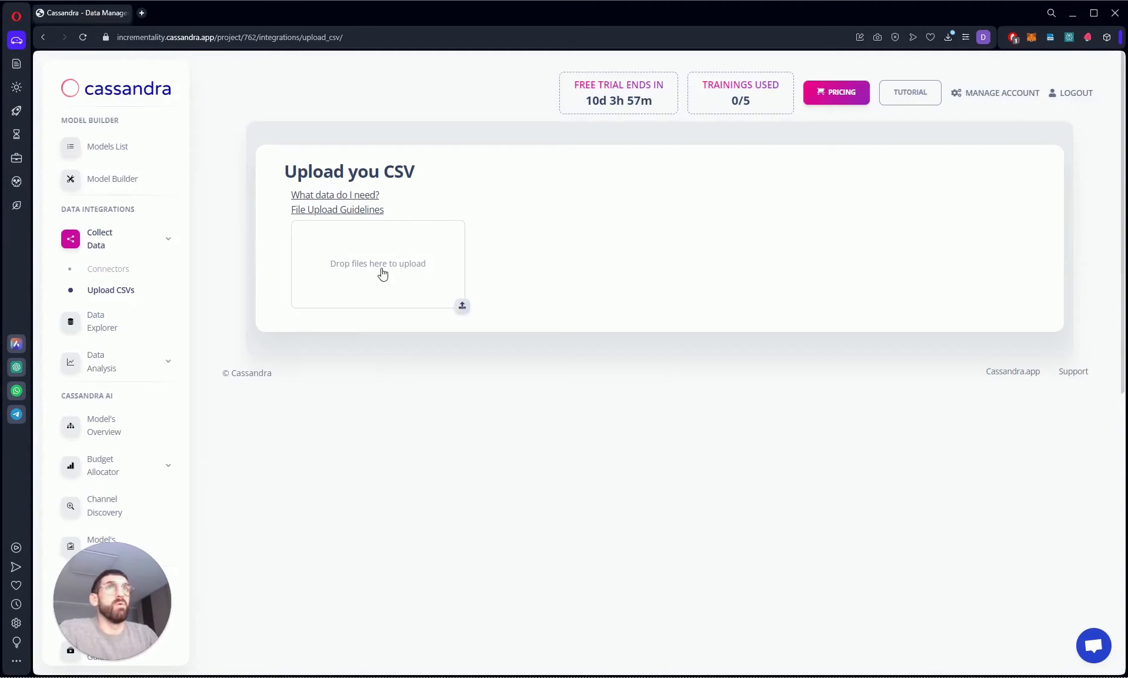
Upload the downloaded google-ads.csv file.
left_click(382, 271)
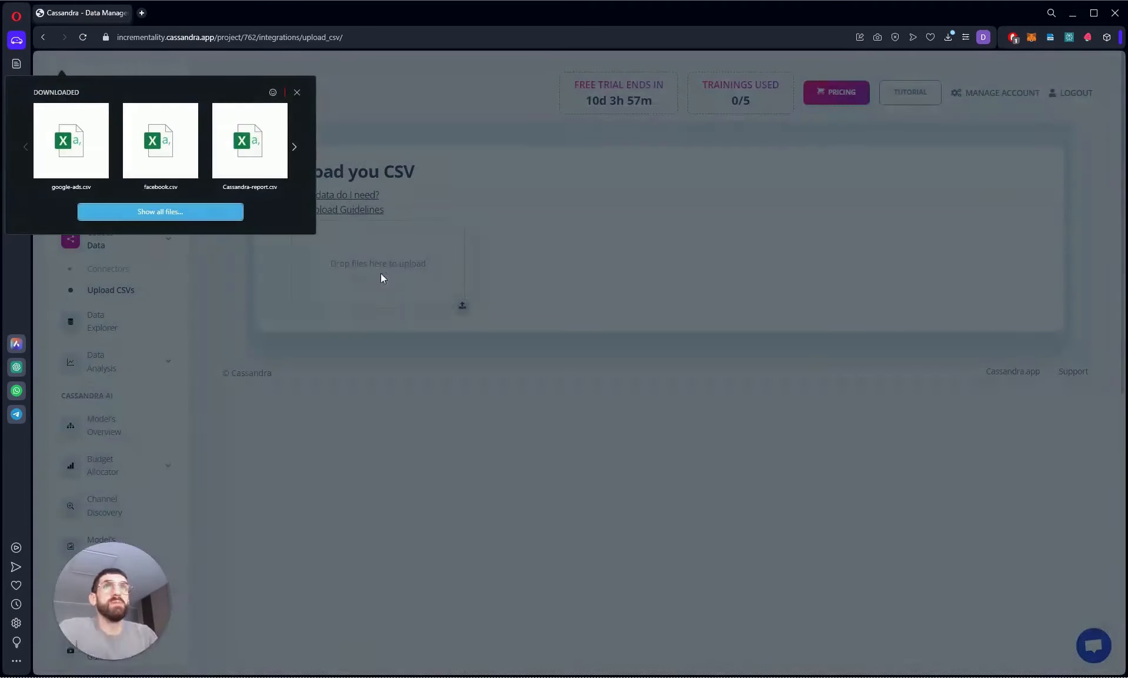
left_click(94, 140)
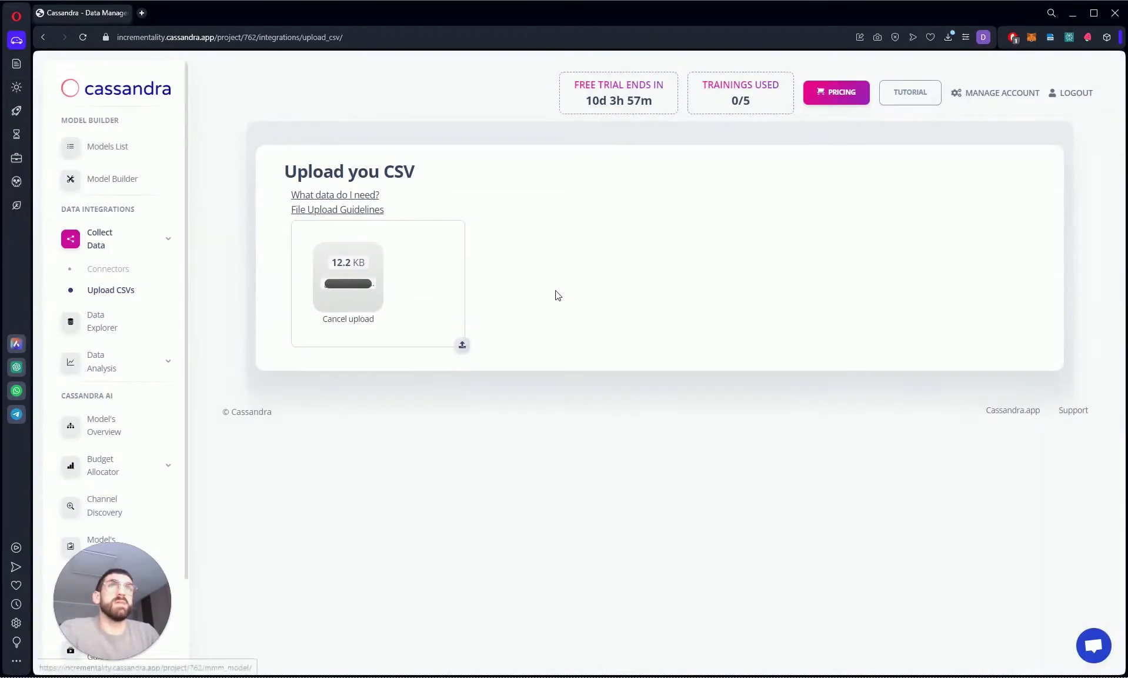
scroll(521, 303, "down", 3)
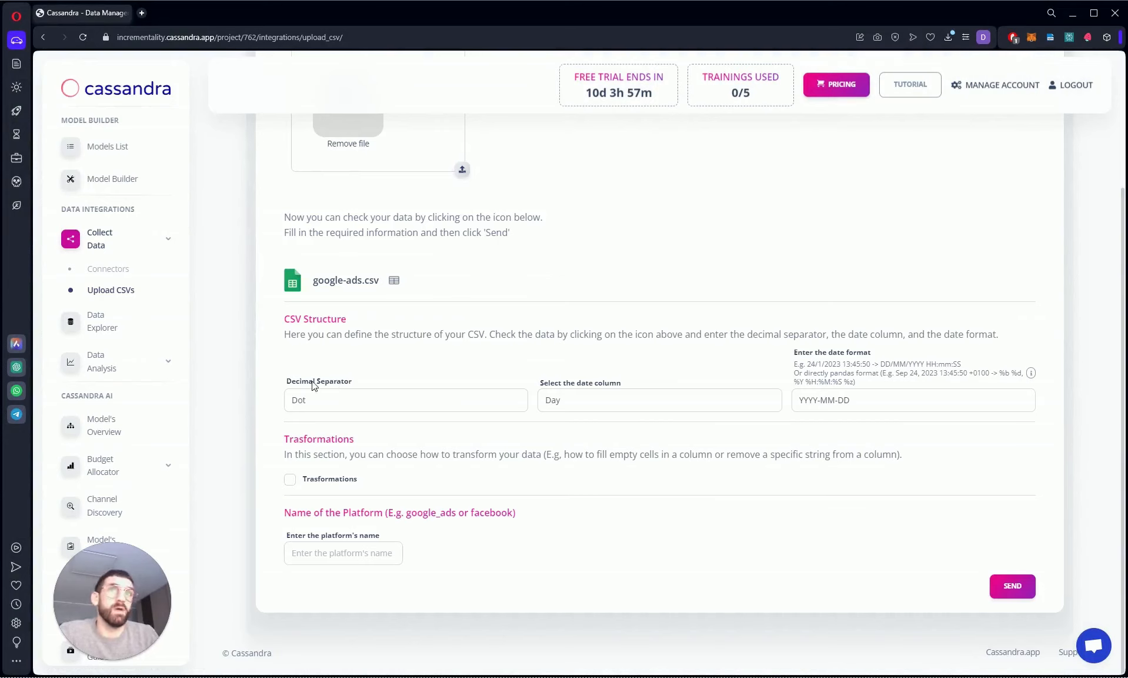
Review the decimal separator, date column and date format settings in the CSV structure section.
left_click_drag(303, 382, 366, 382)
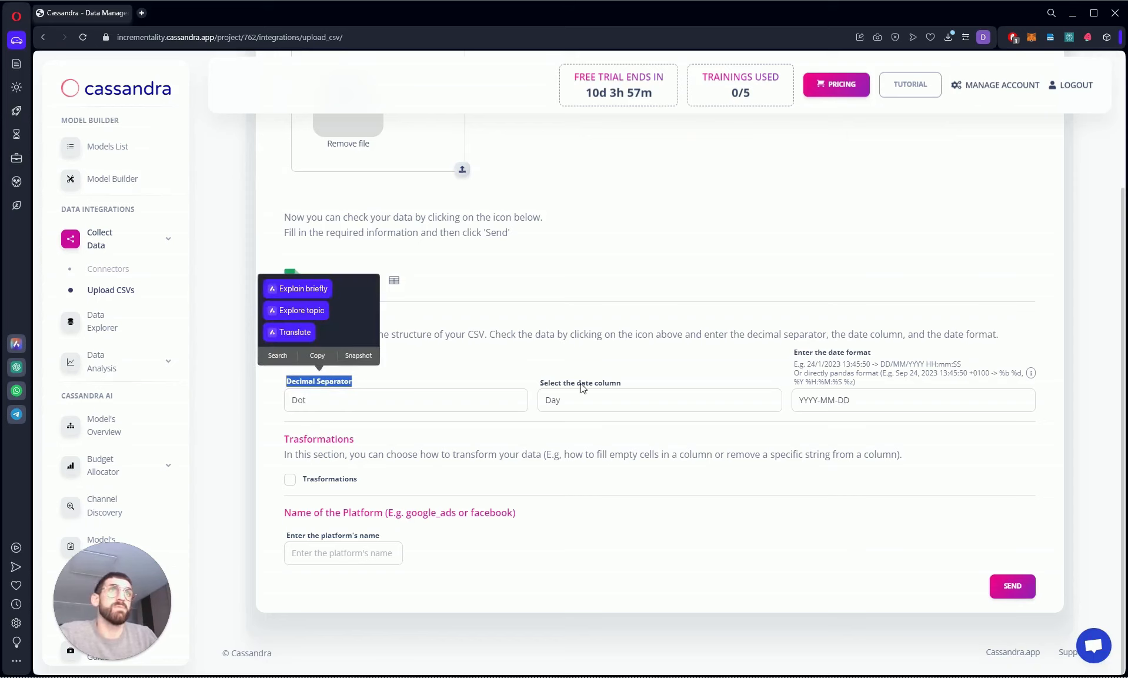
left_click_drag(579, 384, 625, 384)
left_click(837, 353)
left_click_drag(827, 352, 871, 352)
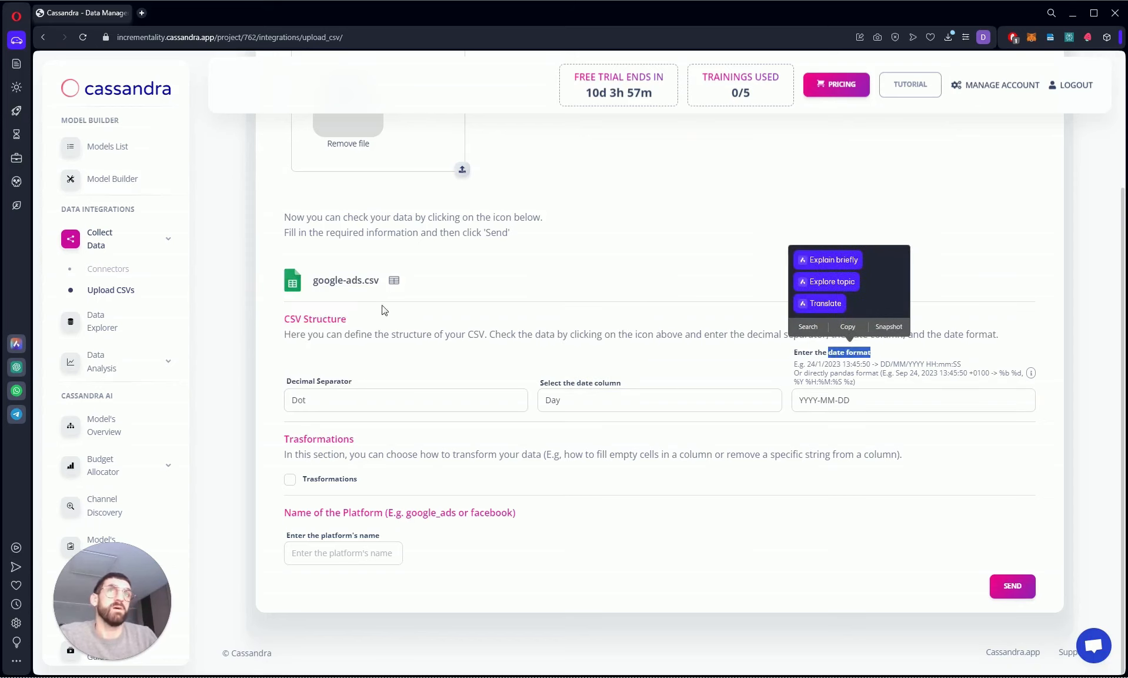
left_click(668, 340)
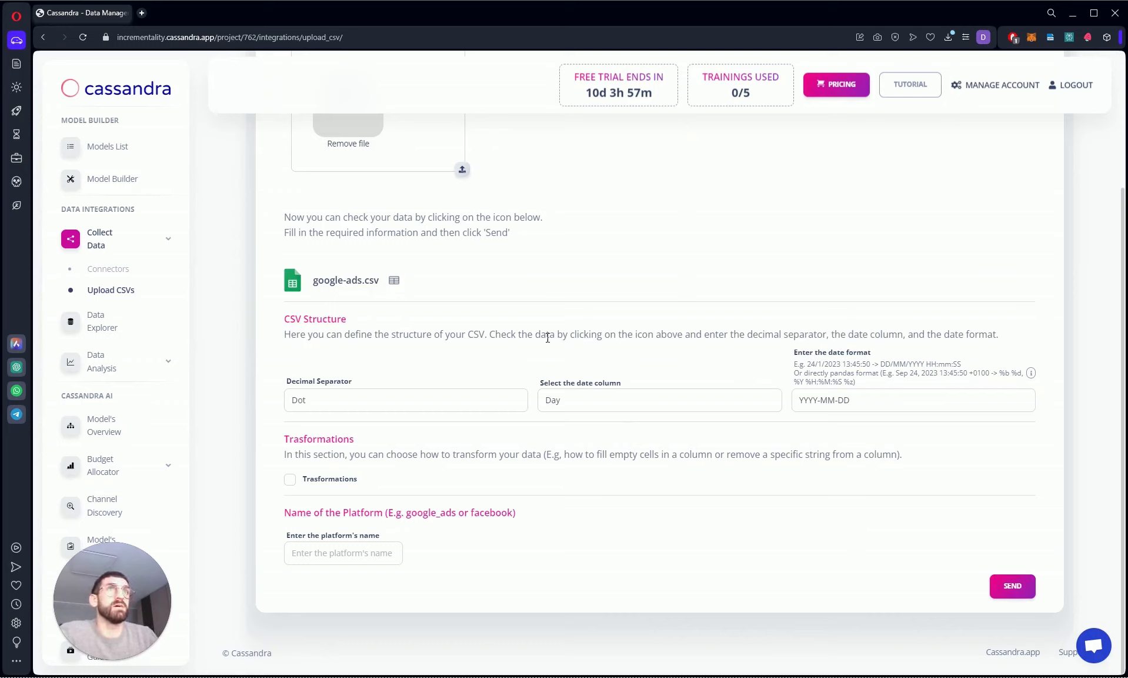
Preview the google-ads.csv data to check the decimal separator in the cost column and the date format in the day column.
left_click(353, 287)
left_click_drag(756, 458, 769, 459)
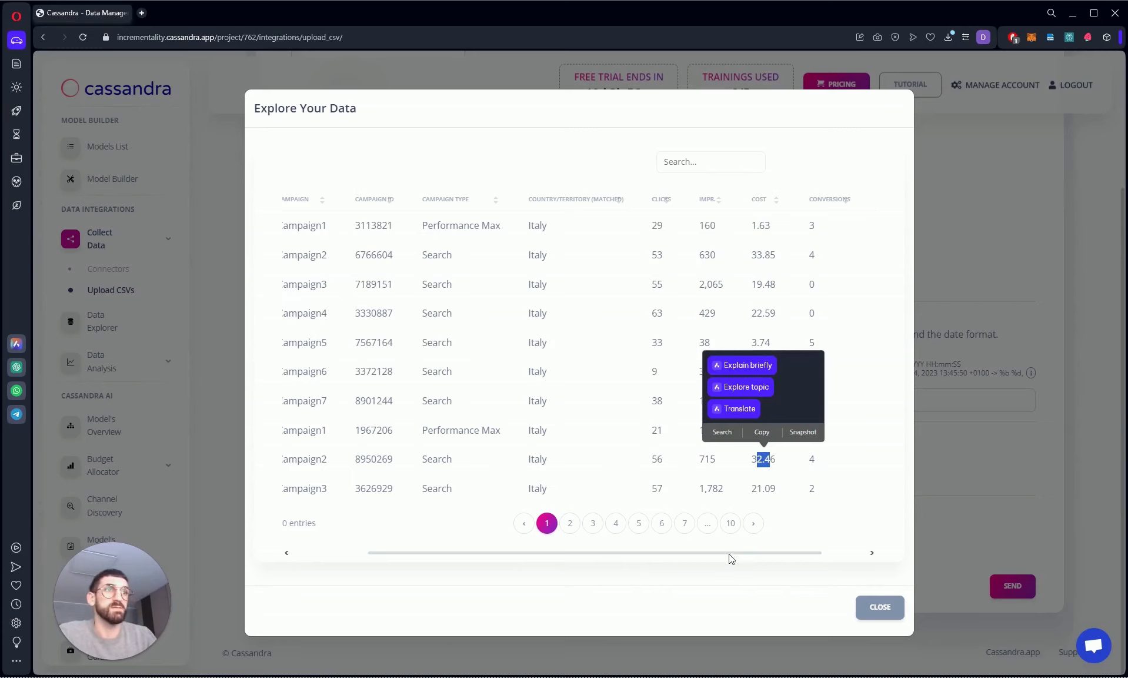
left_click_drag(733, 556, 653, 556)
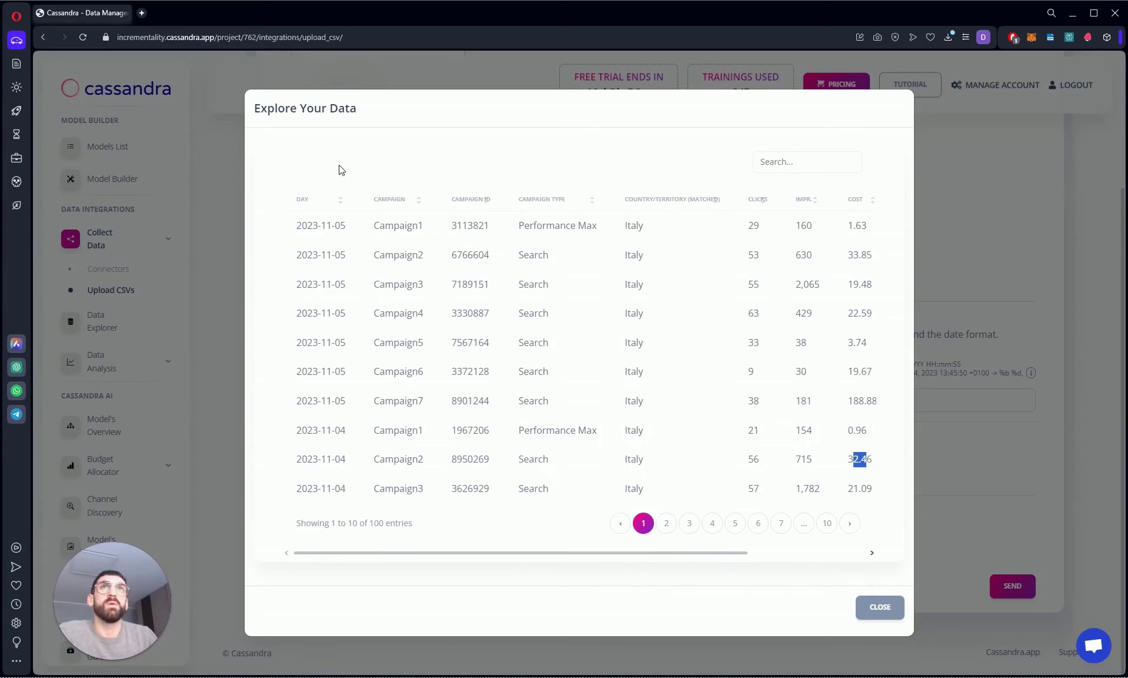
double_click(306, 227)
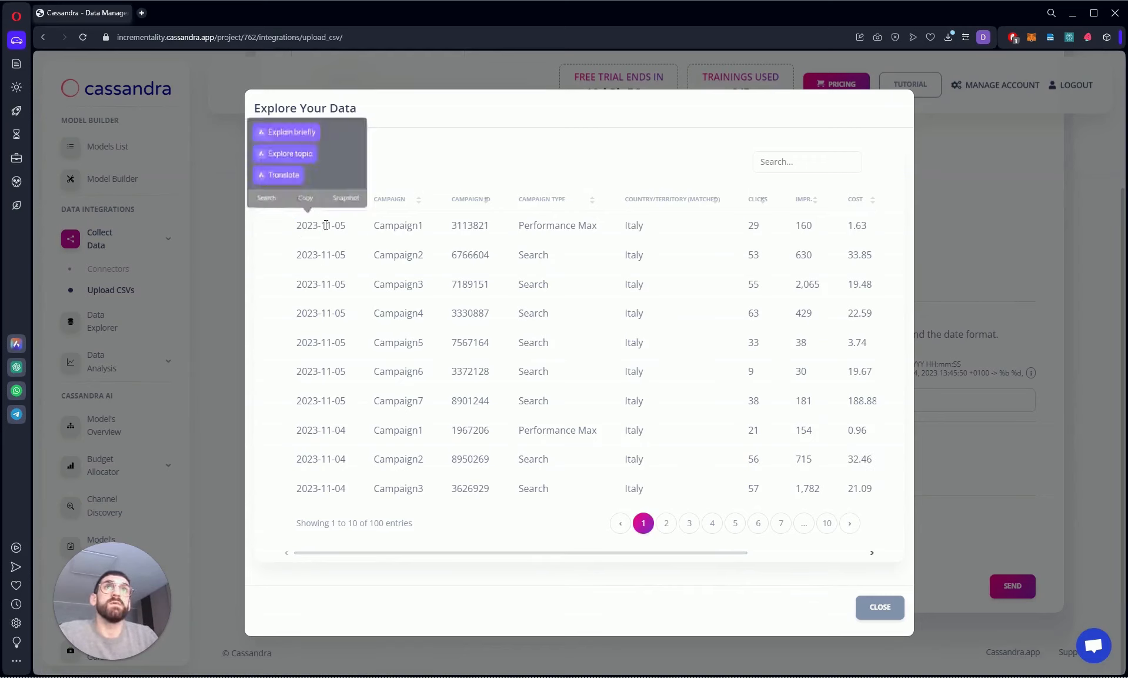
double_click(327, 226)
left_click(880, 606)
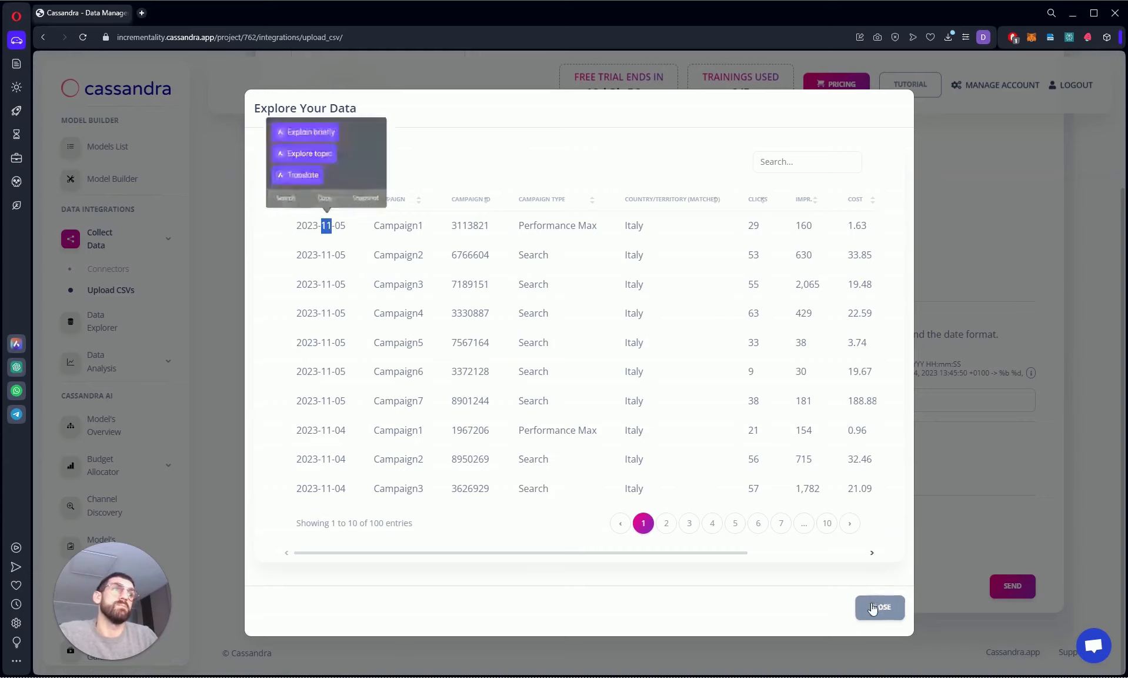
Check the decimal separator and date column choices and consult the examples of pandas date formats.
left_click(341, 399)
left_click(345, 399)
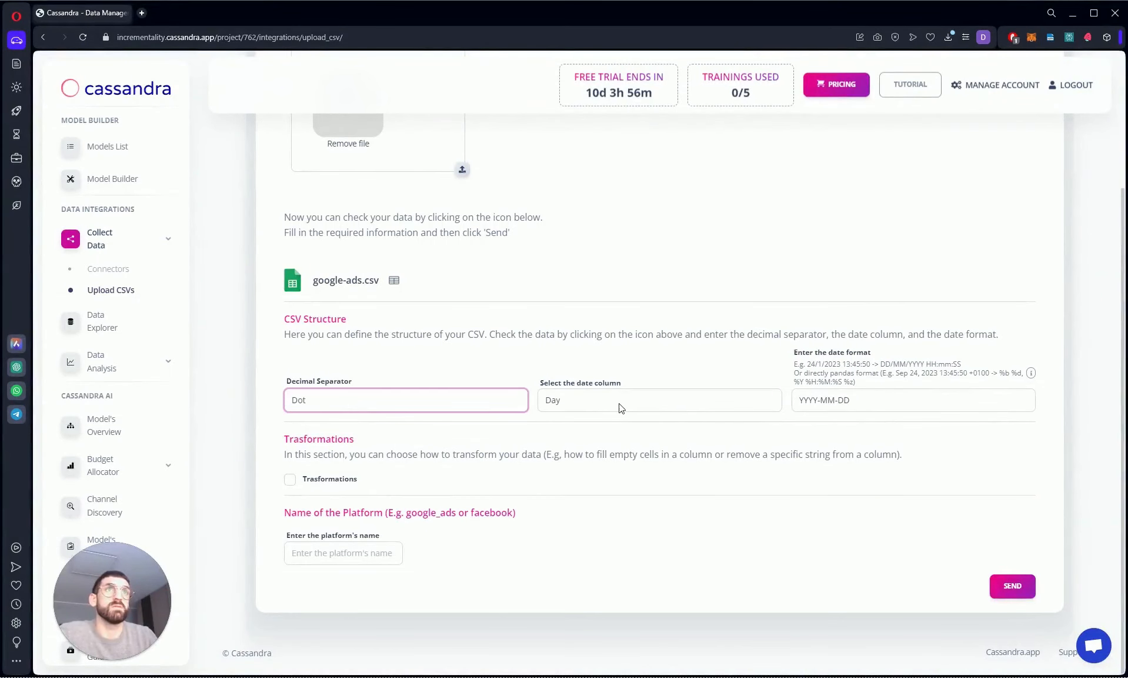
left_click(622, 402)
left_click(636, 403)
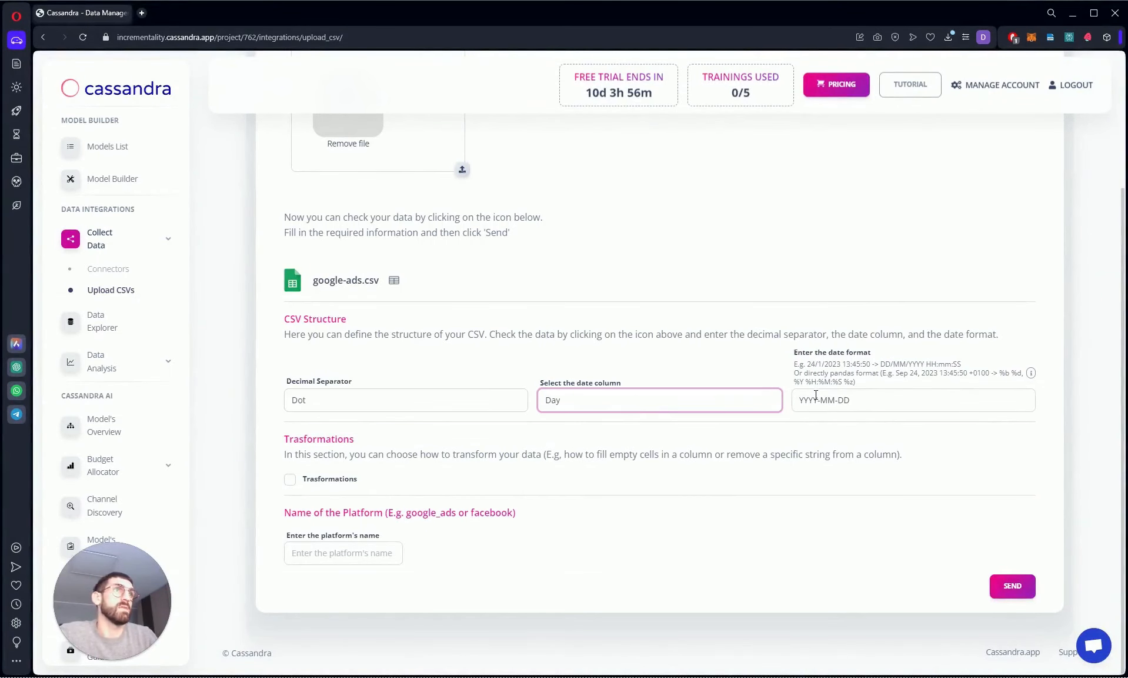
left_click(996, 123)
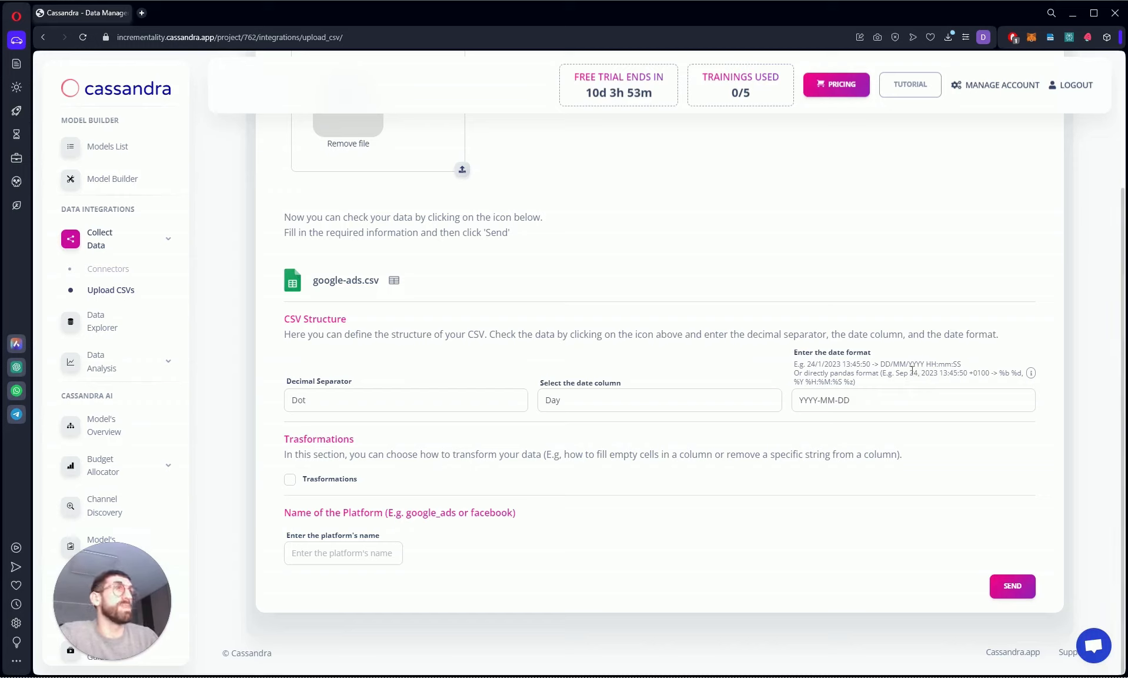
left_click(1032, 376)
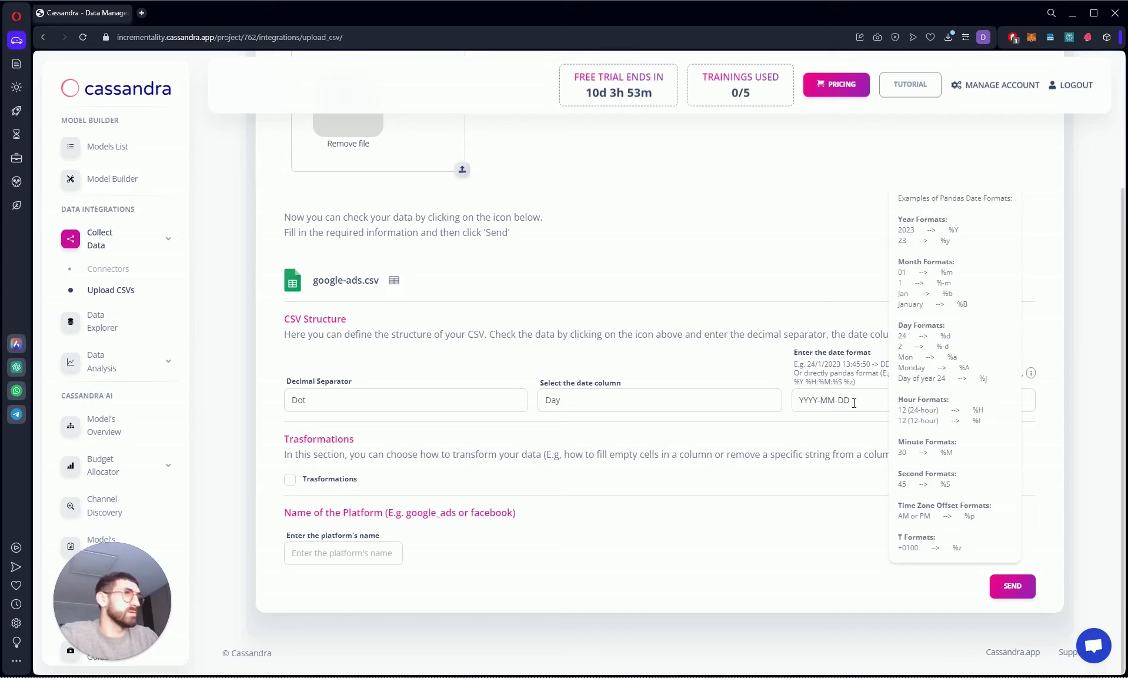
left_click(1030, 372)
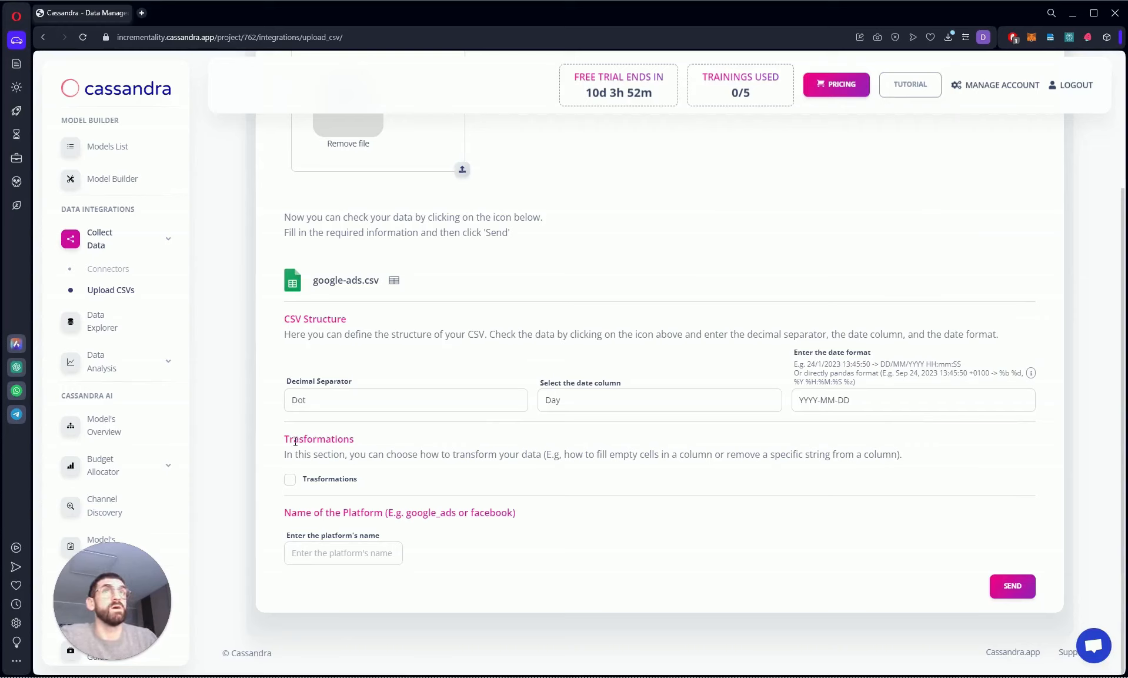
Enable transformations and try the Fill the empty values option on the Day column.
left_click(290, 479)
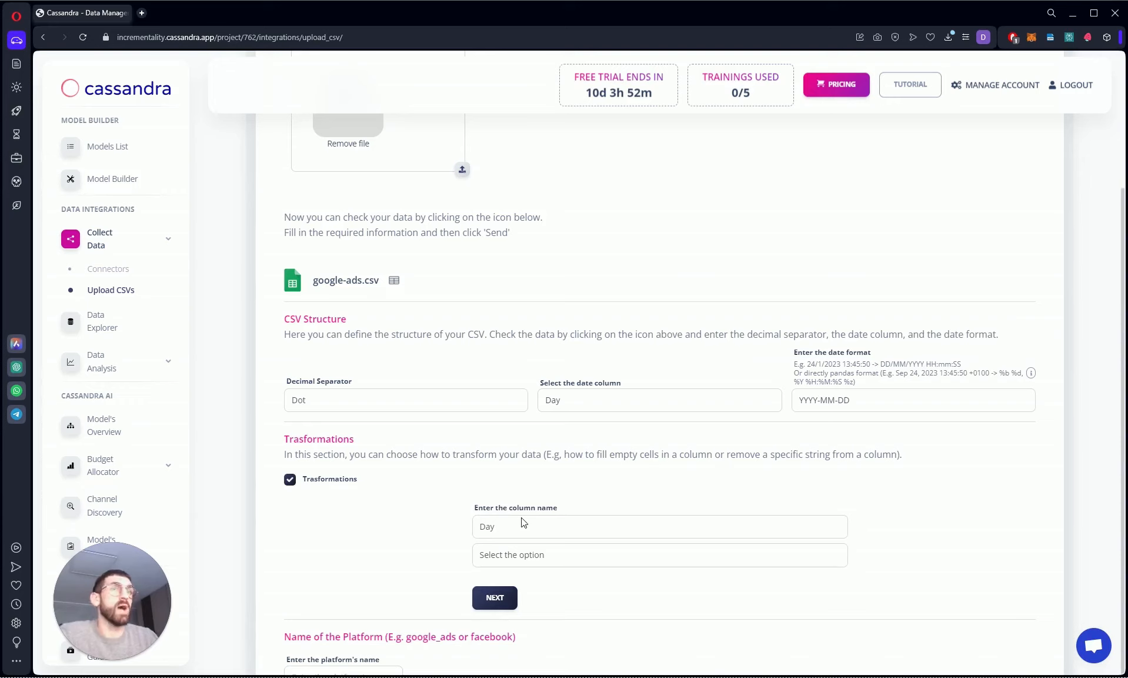
left_click(527, 559)
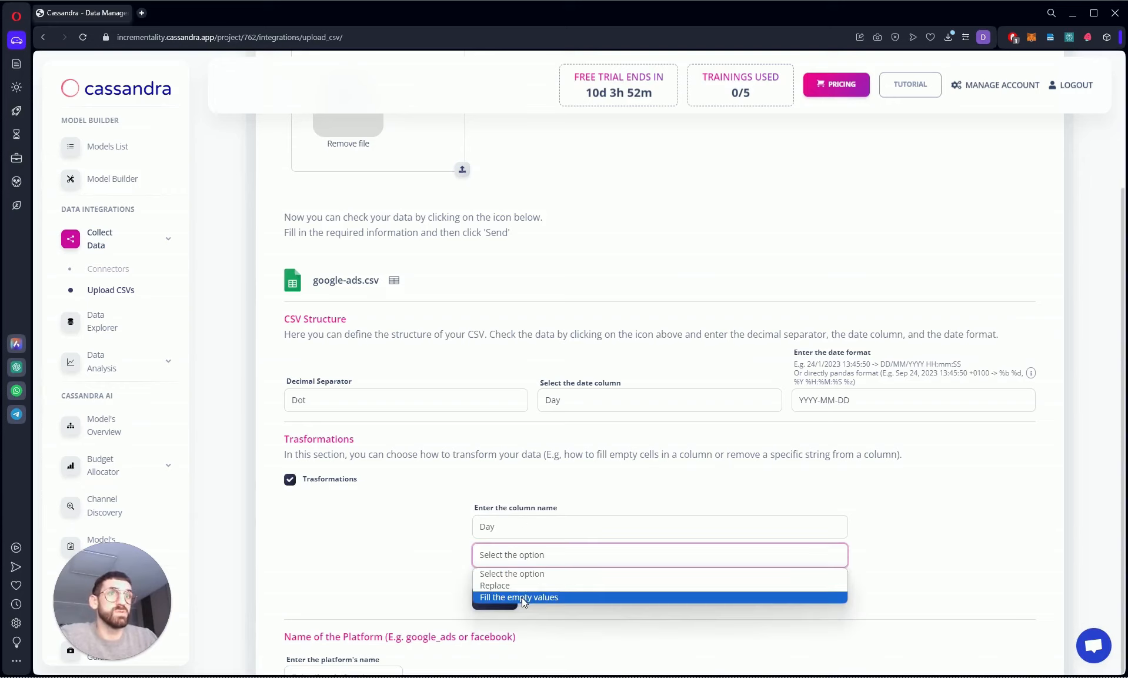
left_click(522, 597)
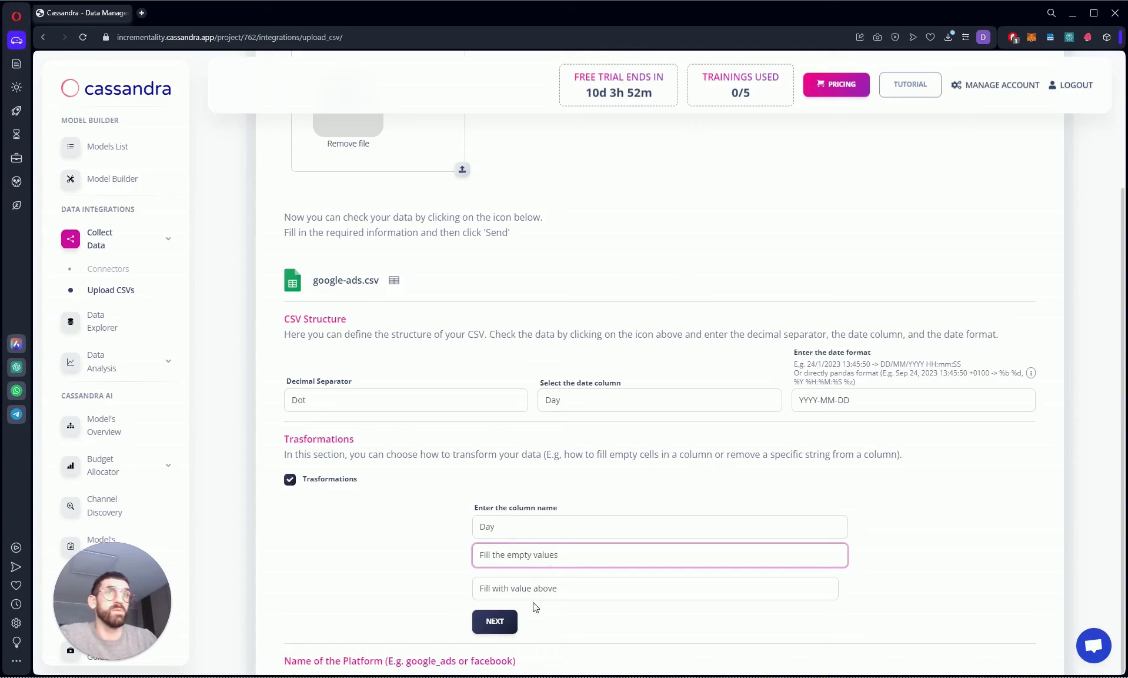
Try a Replace rule on the Day column that swaps $ for an empty string, and turn transformations back off.
left_click(536, 554)
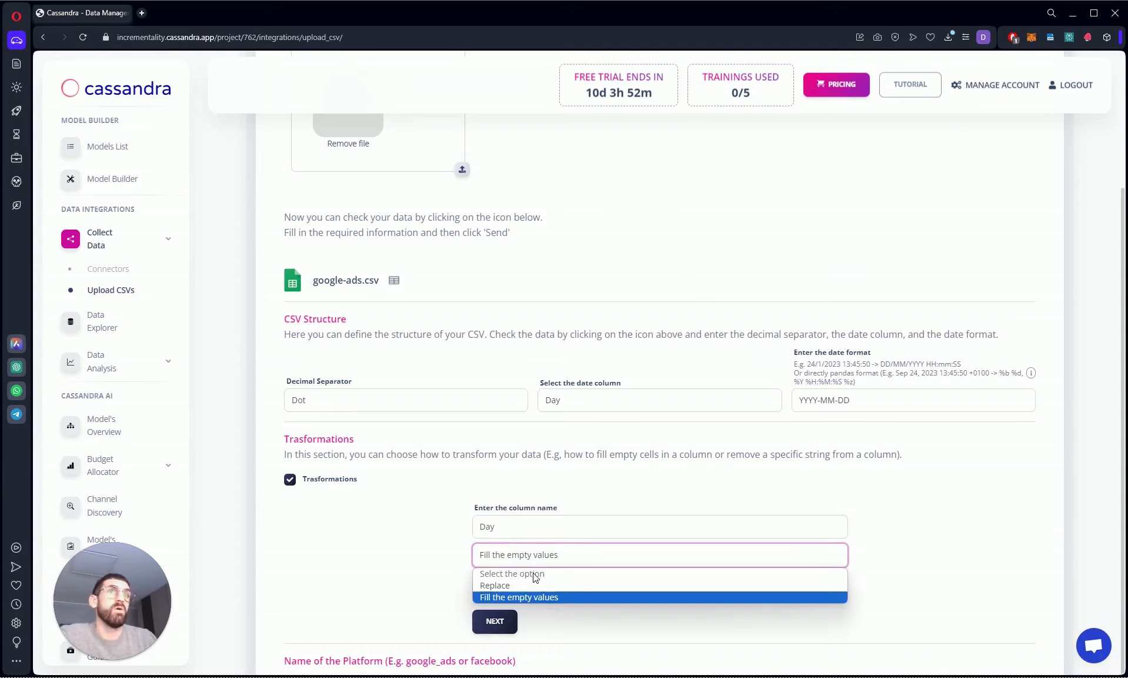
left_click(532, 582)
left_click(529, 606)
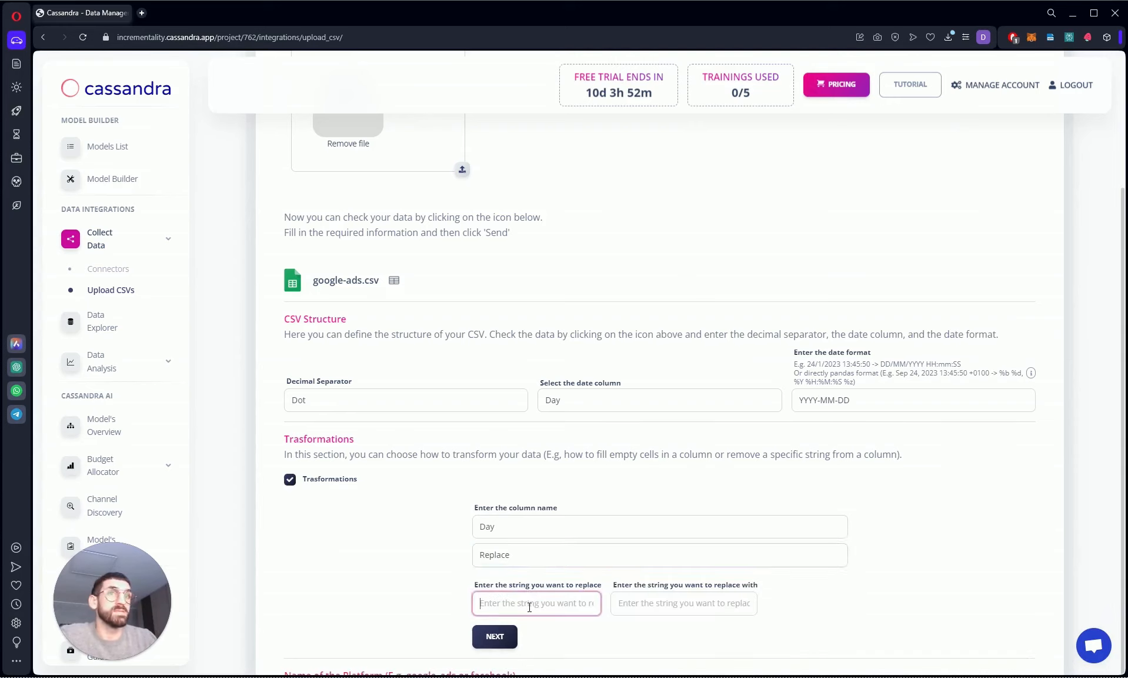
type("$")
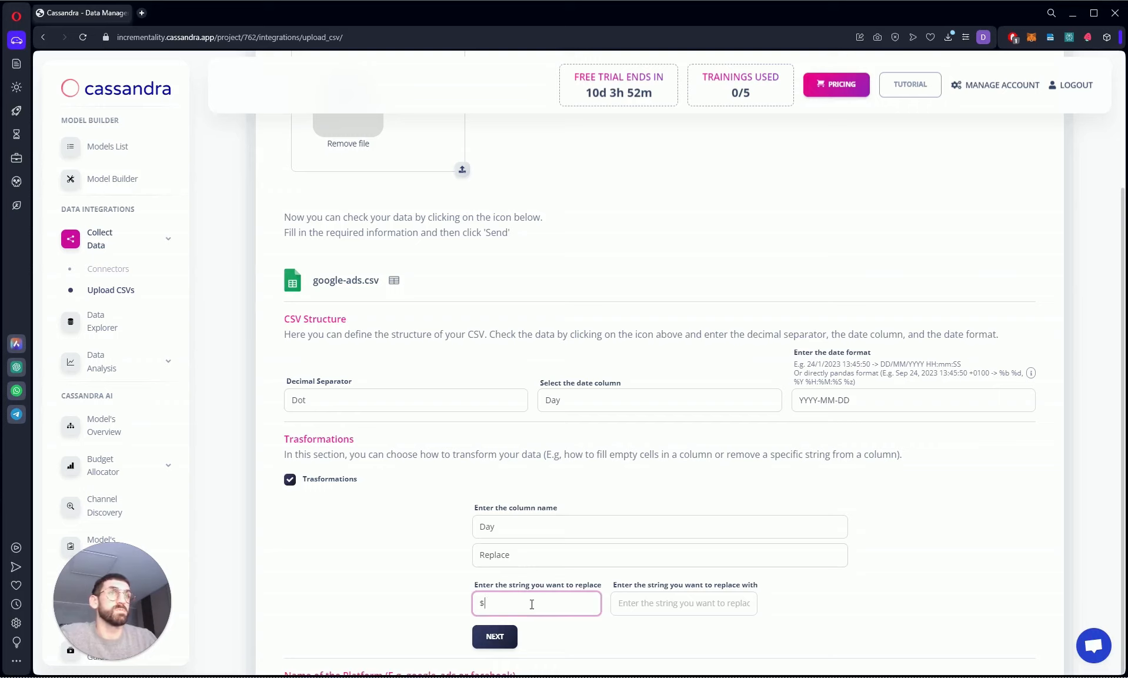
left_click(656, 604)
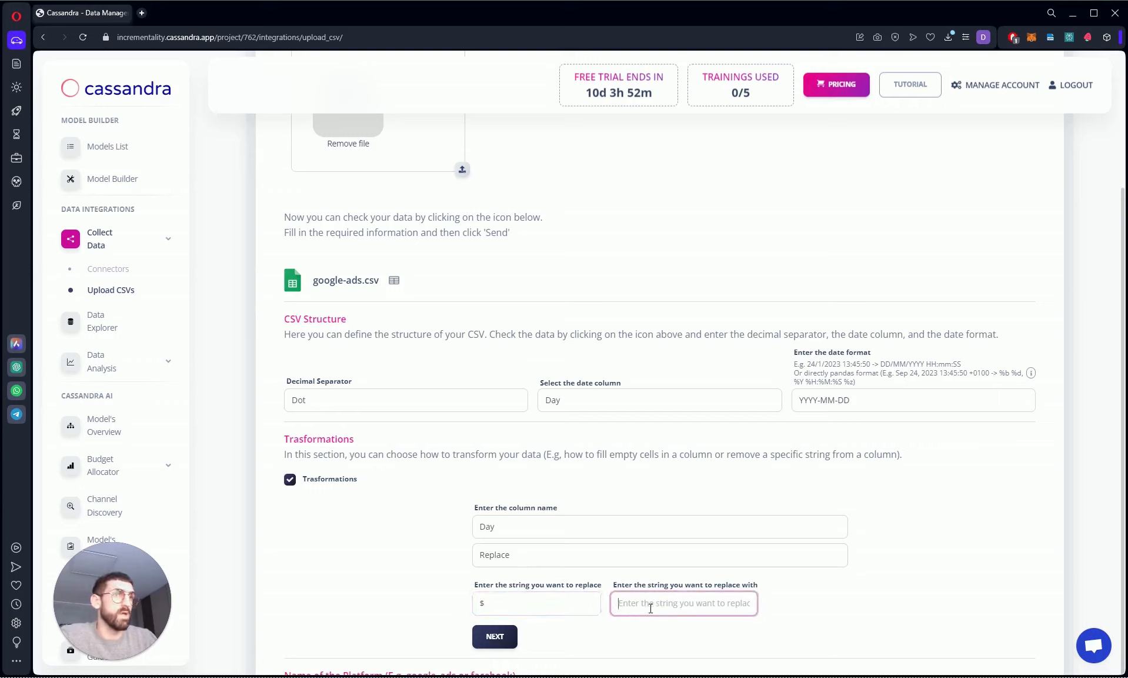
left_click(496, 637)
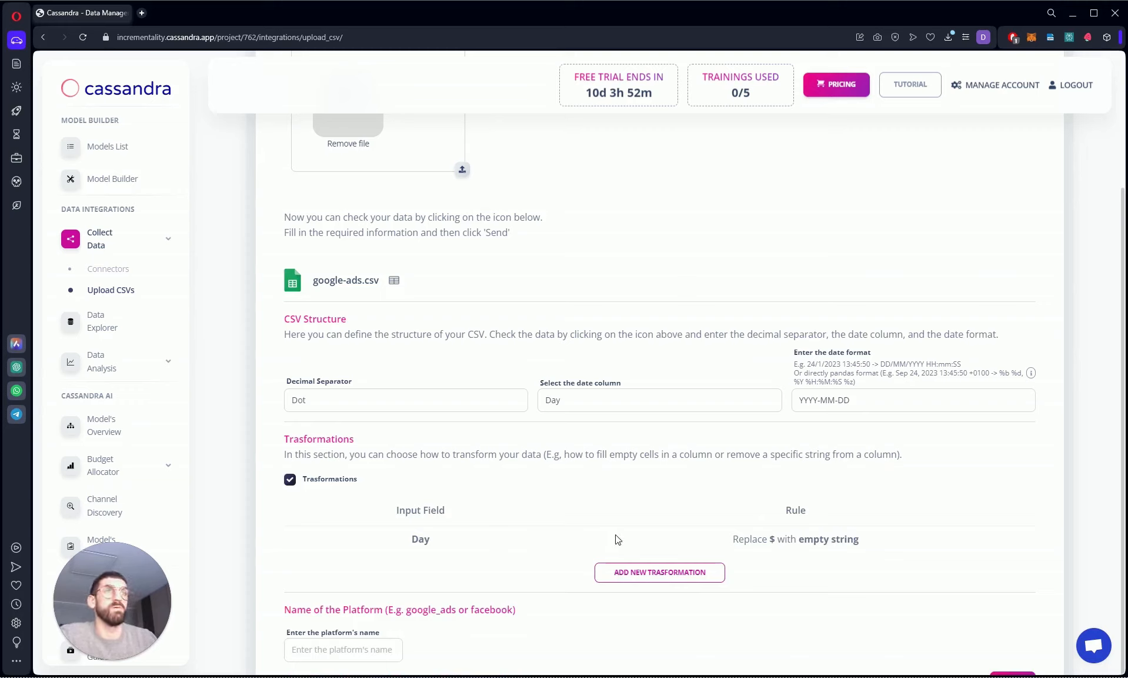
left_click(289, 480)
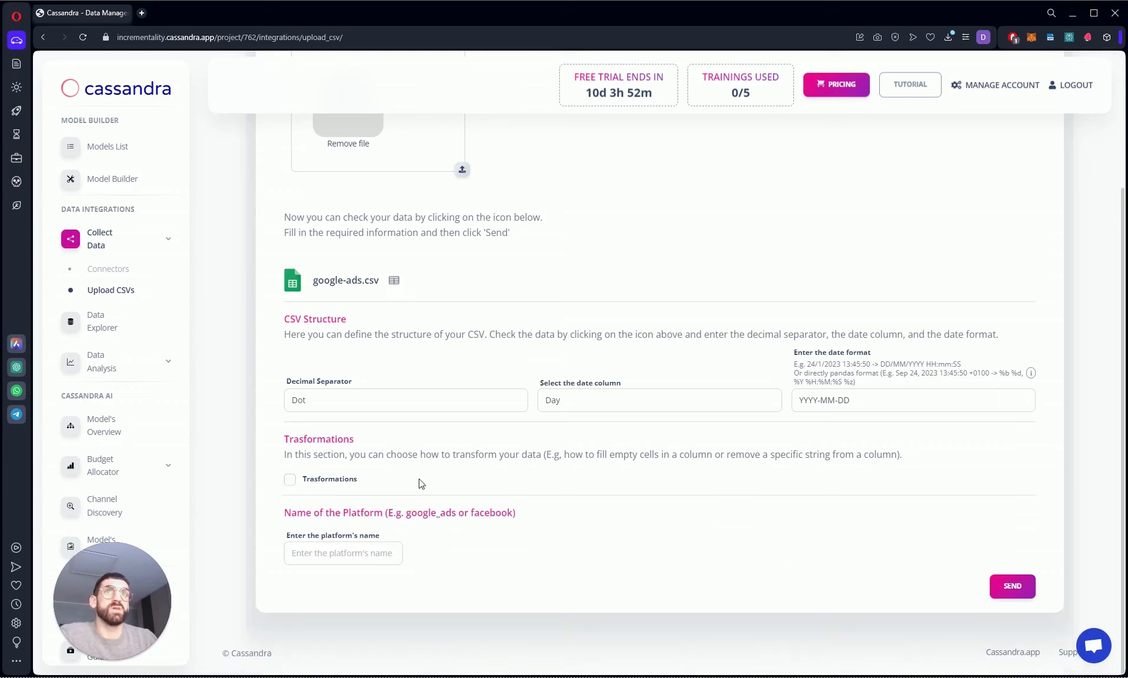
Name the platform google_ads and submit the google-ads.csv upload.
left_click(363, 551)
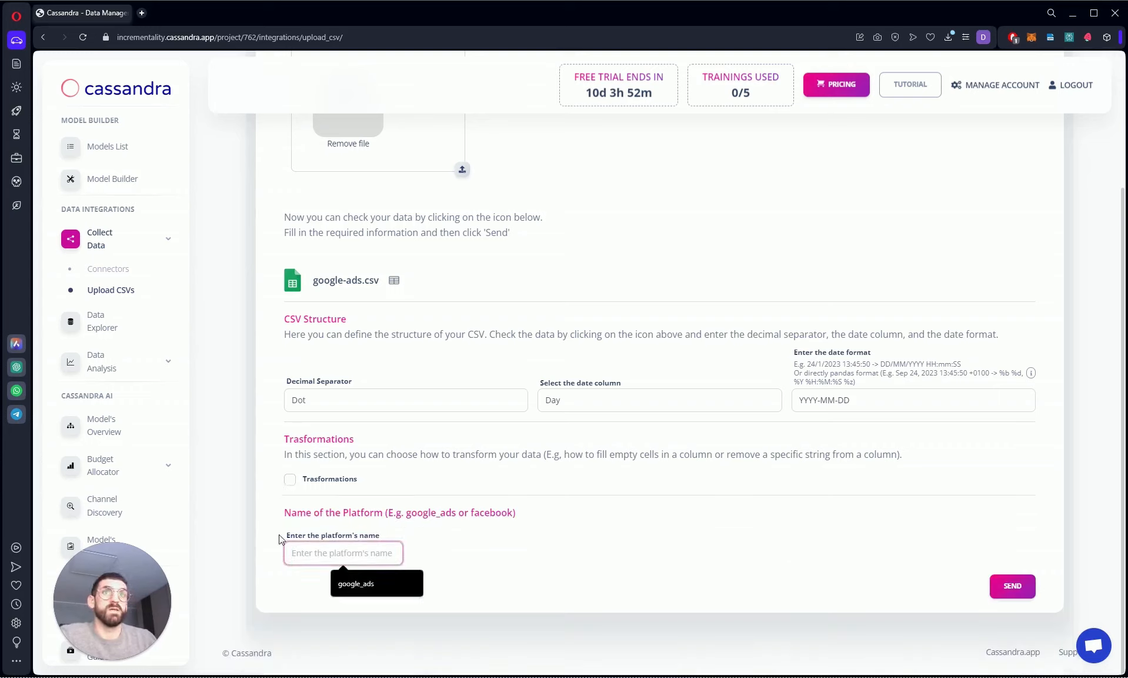
left_click(386, 584)
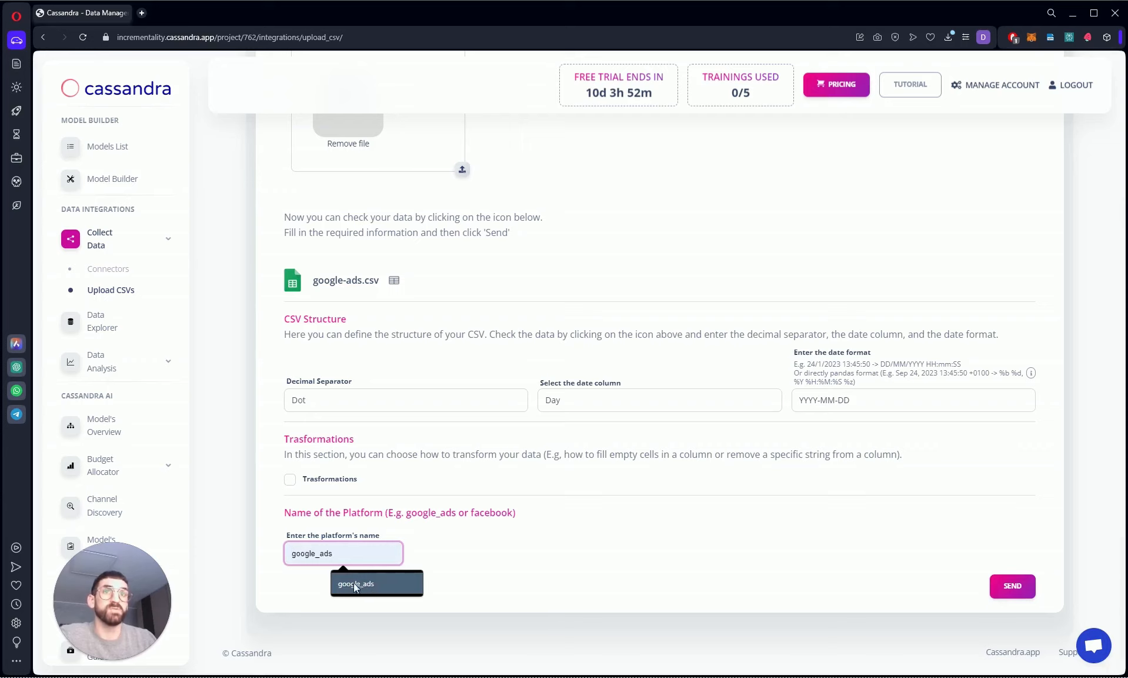
left_click(357, 582)
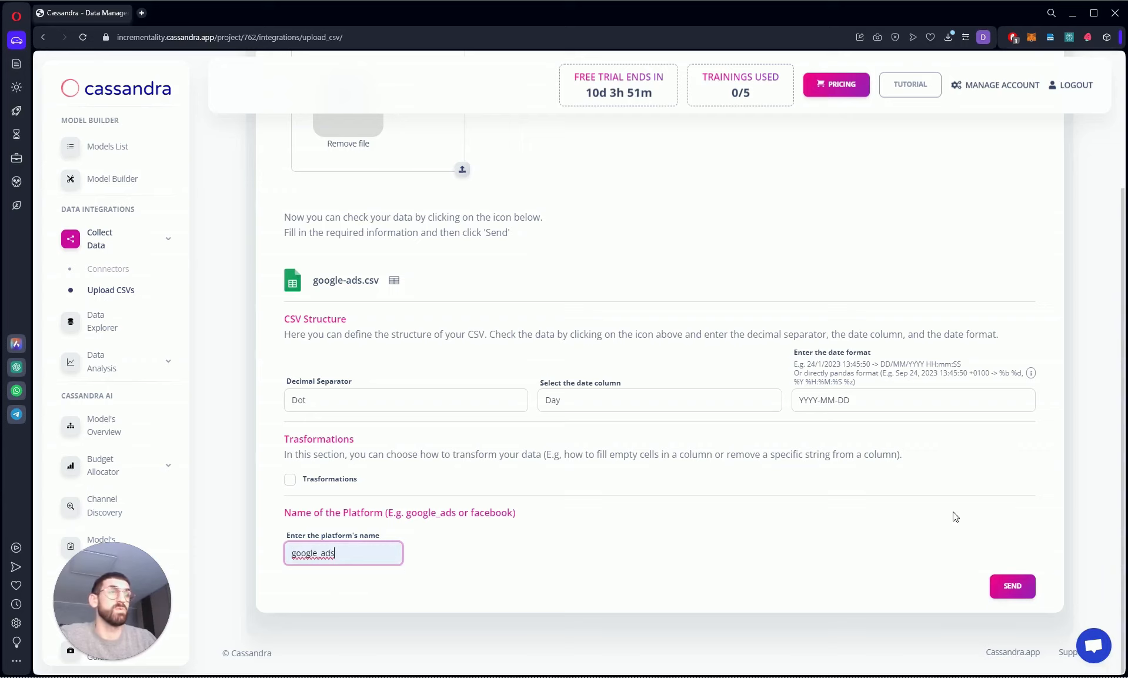
left_click(1013, 586)
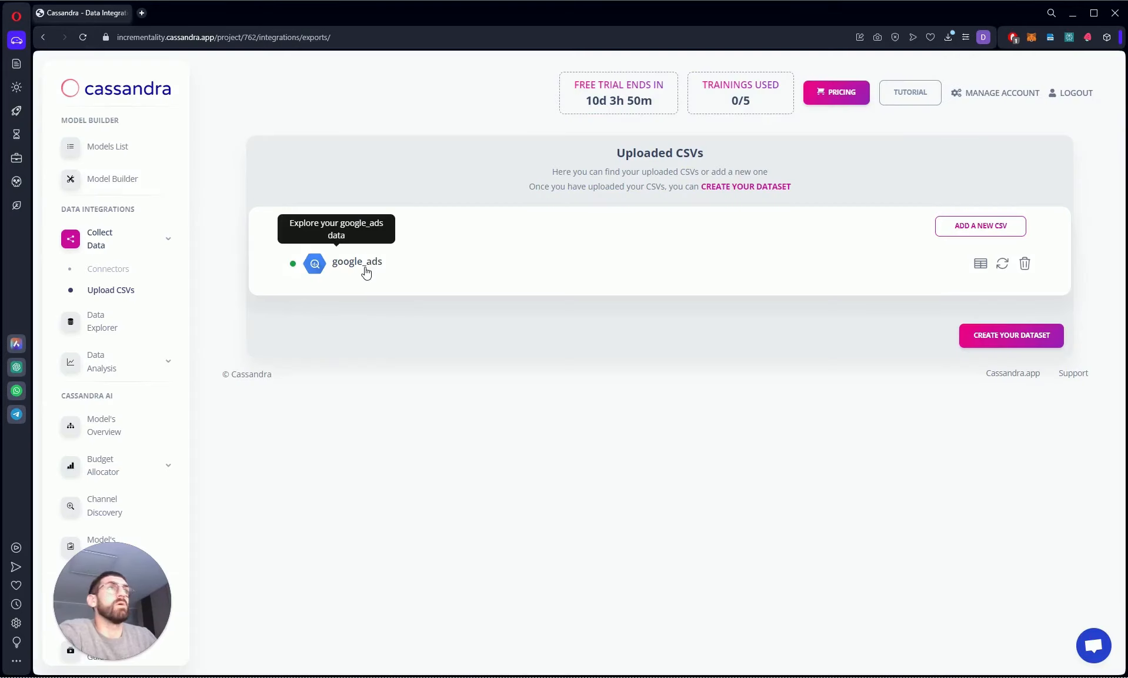
Preview the uploaded google_ads data from the list of uploaded CSVs and close the preview.
left_click(367, 268)
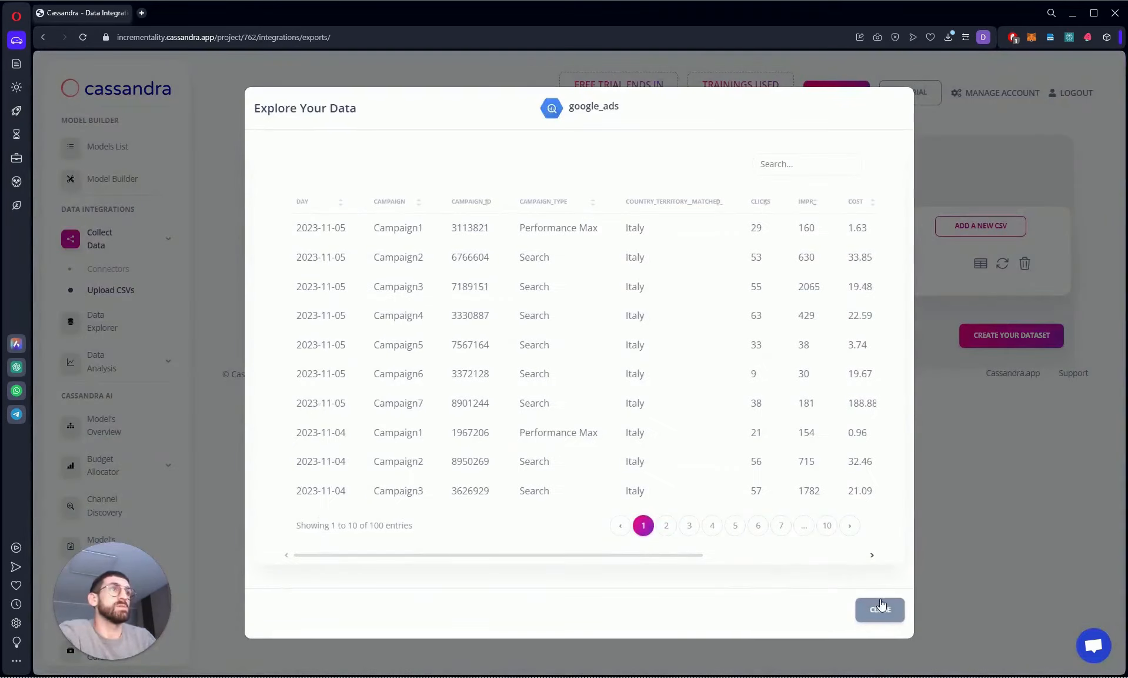
left_click(880, 606)
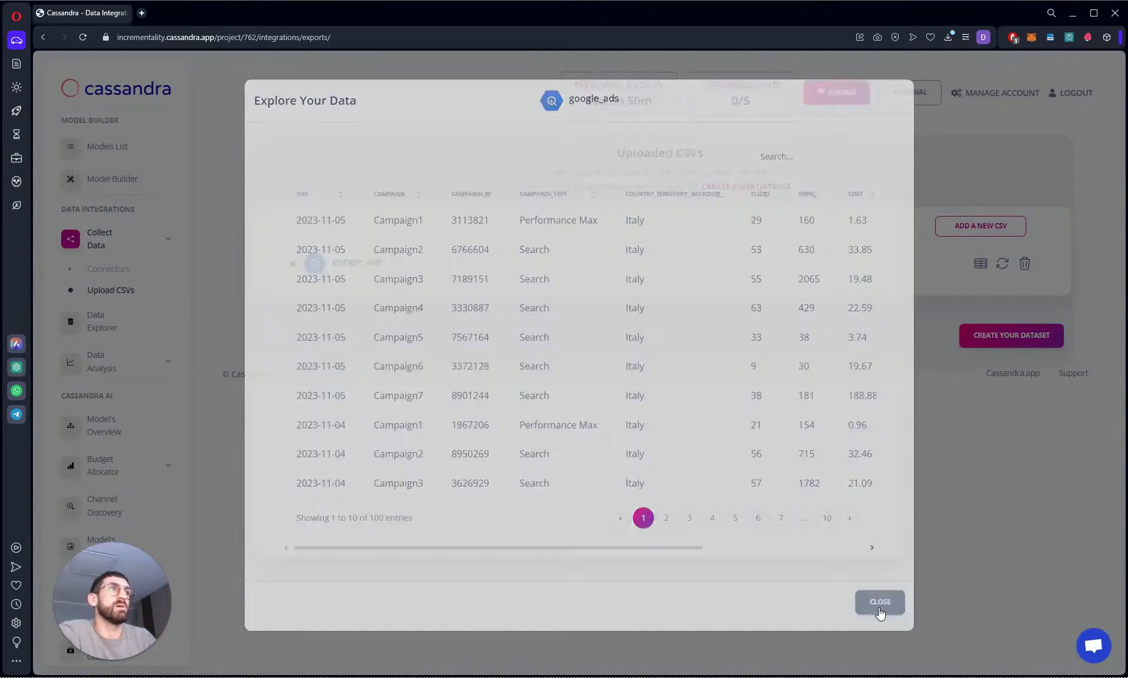
left_click(980, 264)
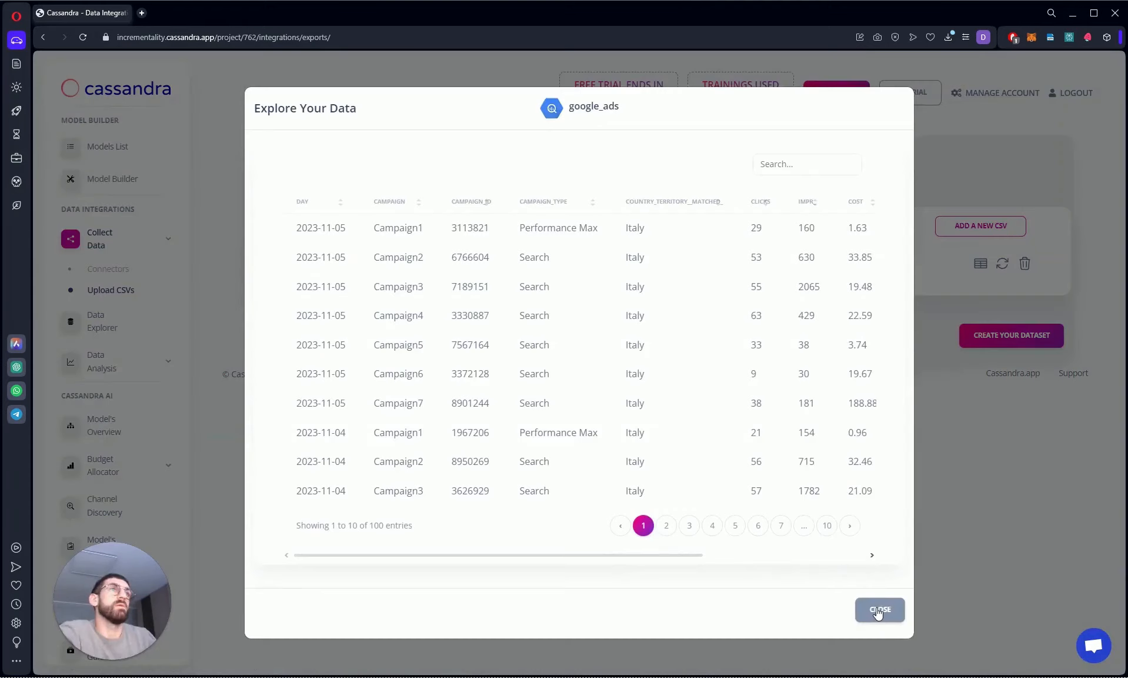
left_click(878, 610)
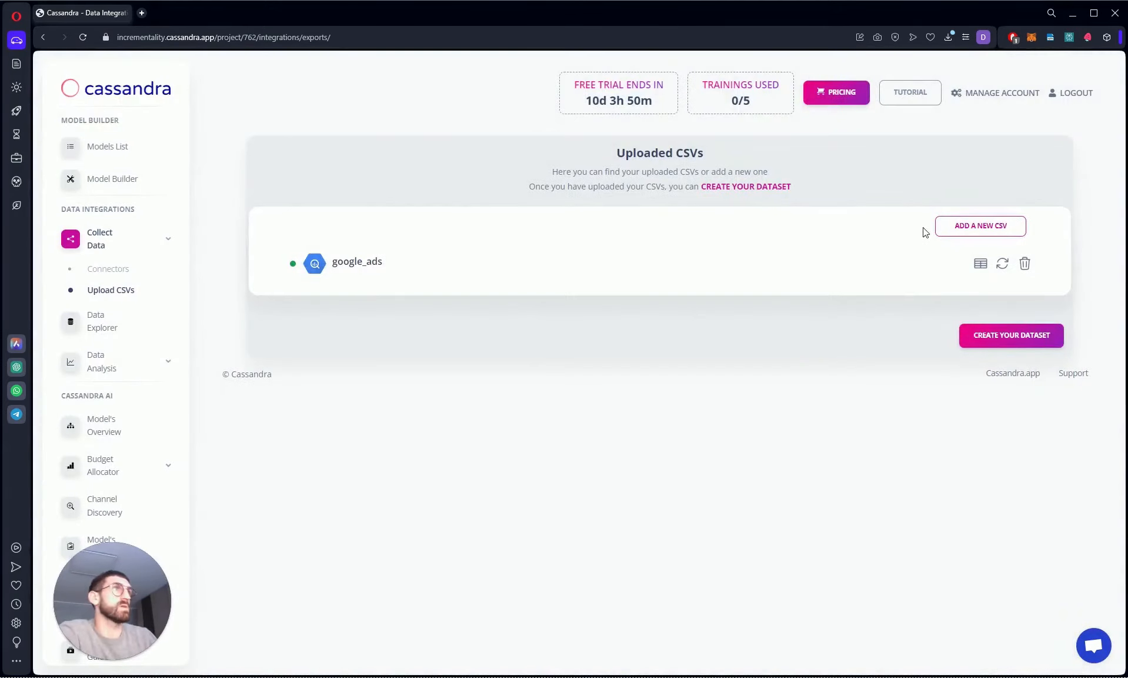
Add a new CSV by uploading the downloaded facebook.csv file.
left_click(977, 228)
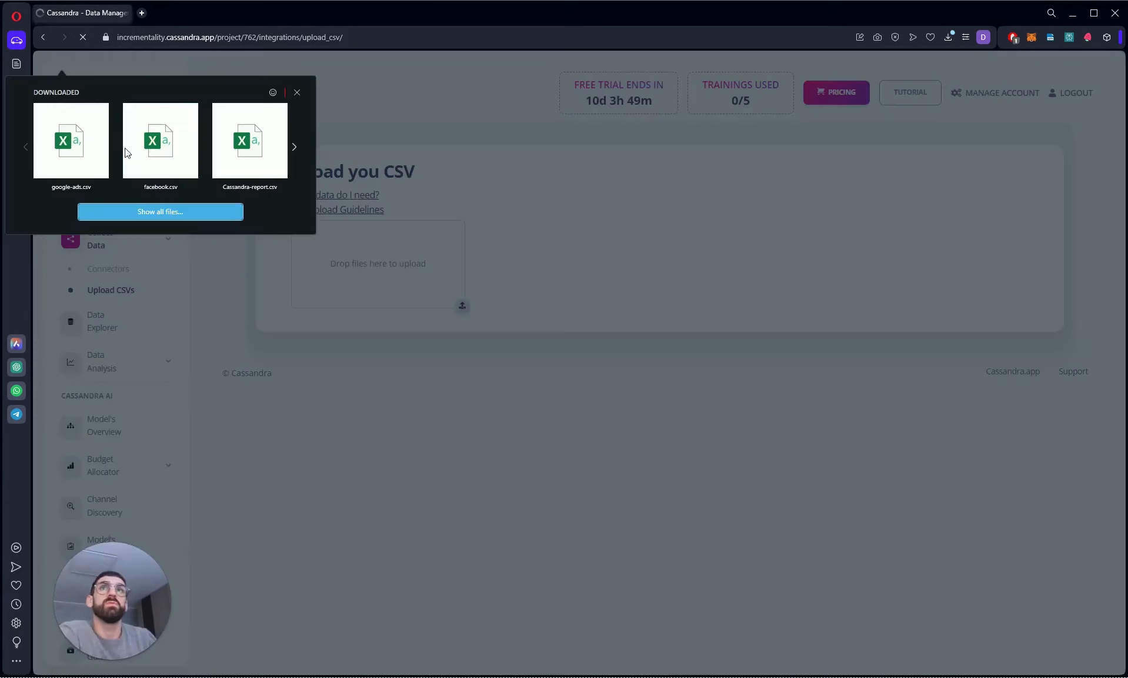
left_click_drag(70, 138, 386, 263)
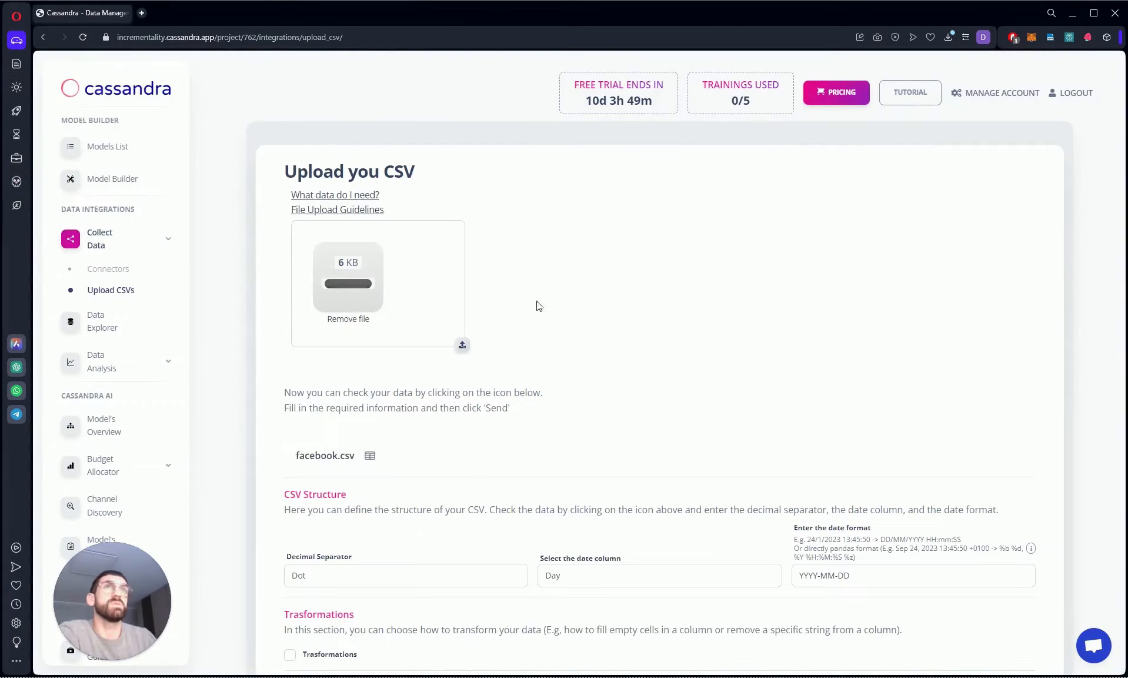
Preview the facebook.csv data to check the decimal separator in the purchases conversion value column and the date format in the day column.
scroll(559, 324, "down", 2)
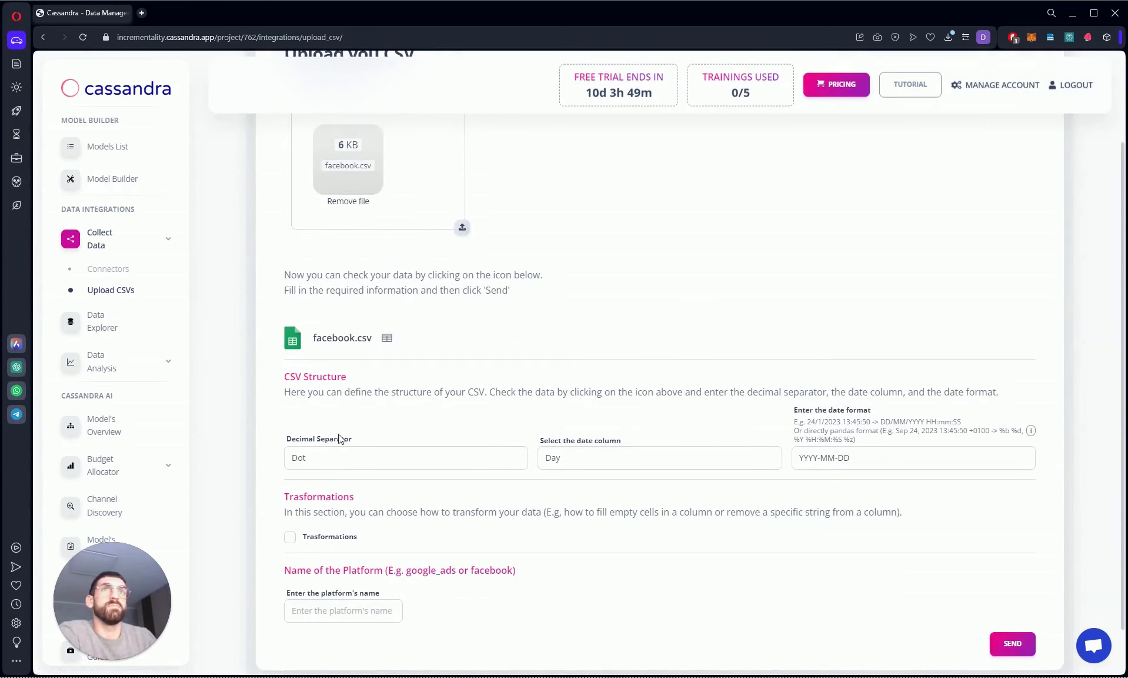
scroll(339, 438, "down", 1)
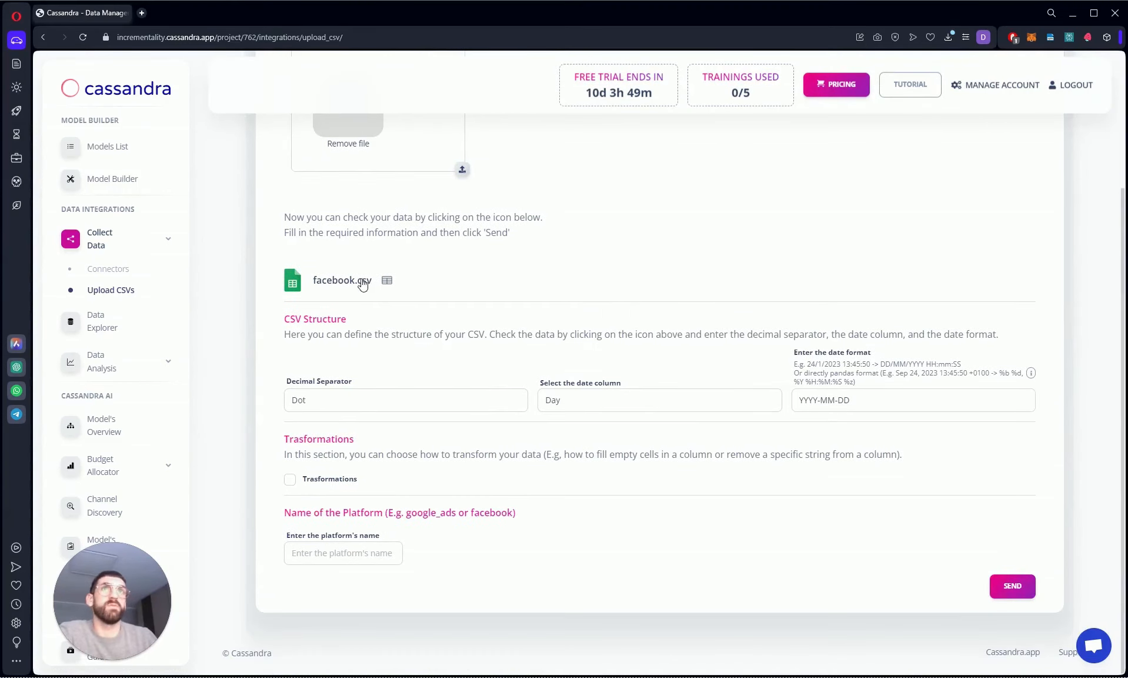
left_click(387, 280)
left_click_drag(606, 553, 751, 553)
left_click_drag(714, 430, 730, 432)
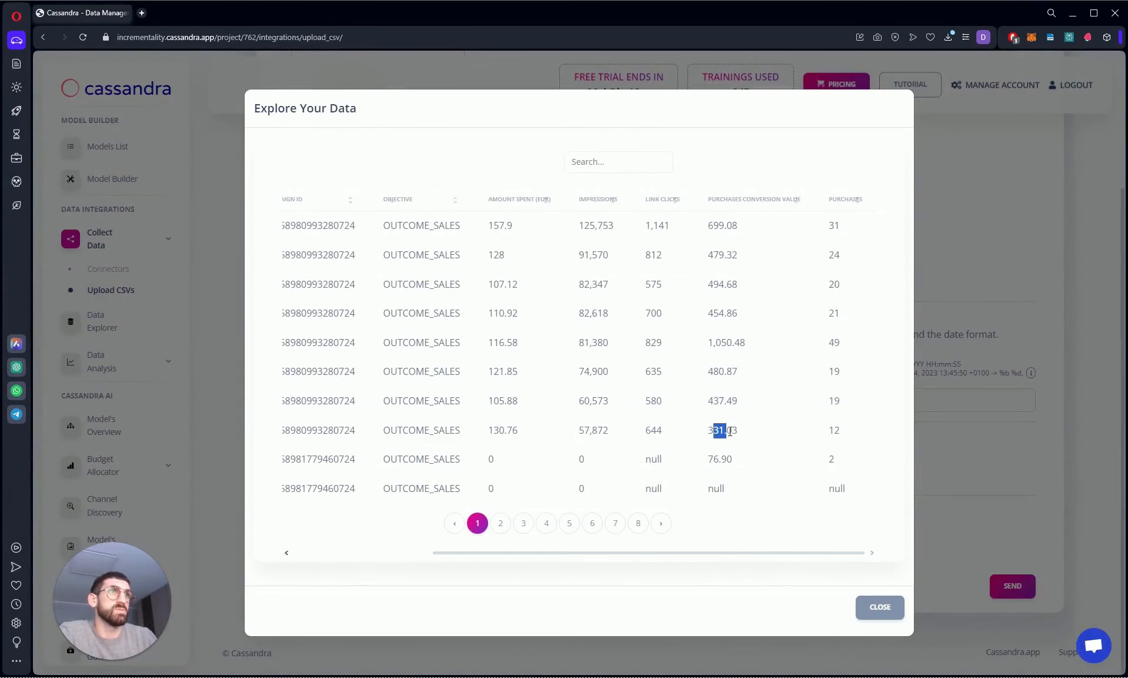
left_click_drag(847, 560, 509, 560)
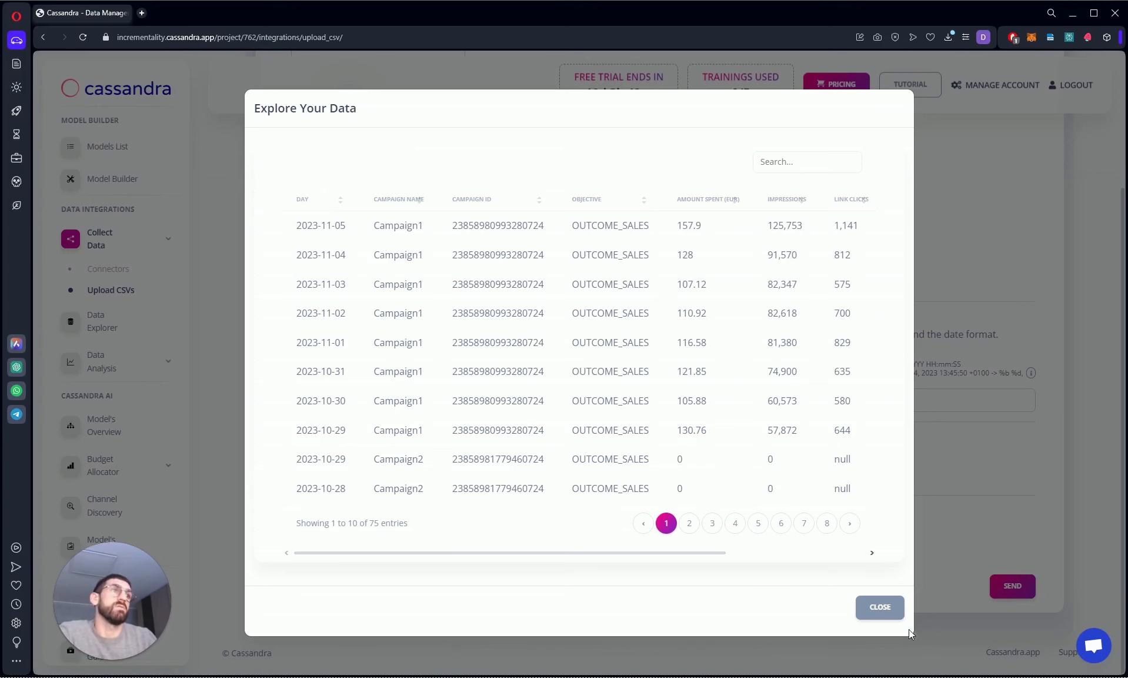
left_click(880, 606)
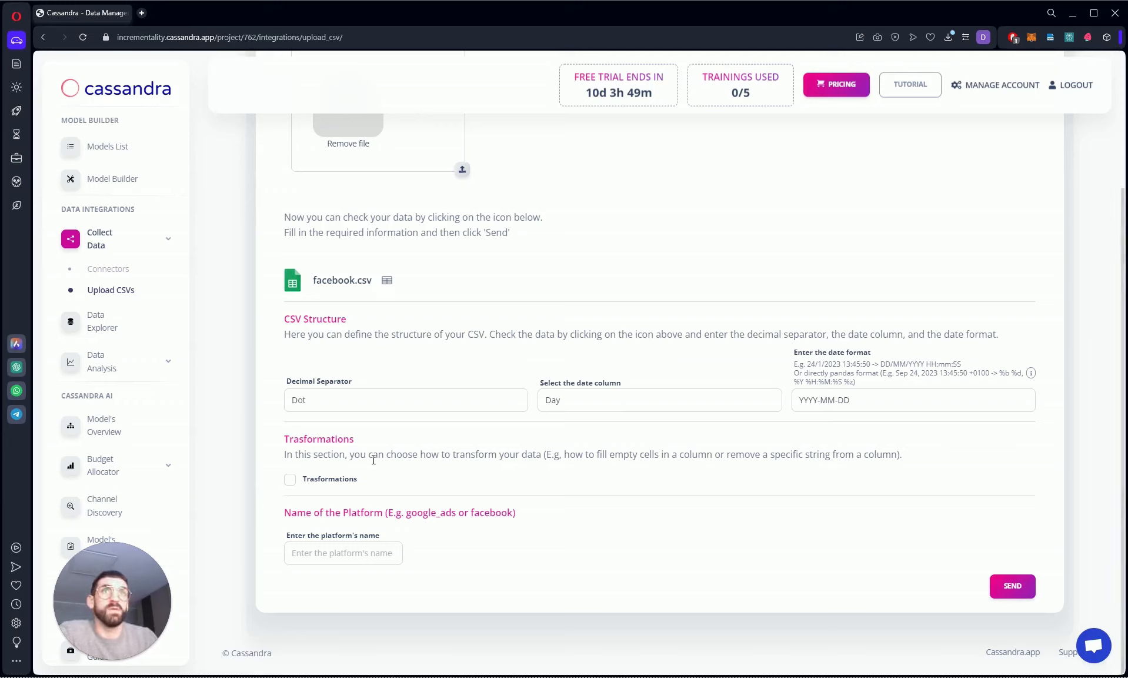
Name the platform facebook, submit the facebook.csv upload and return to the list of uploaded CSVs.
left_click(322, 553)
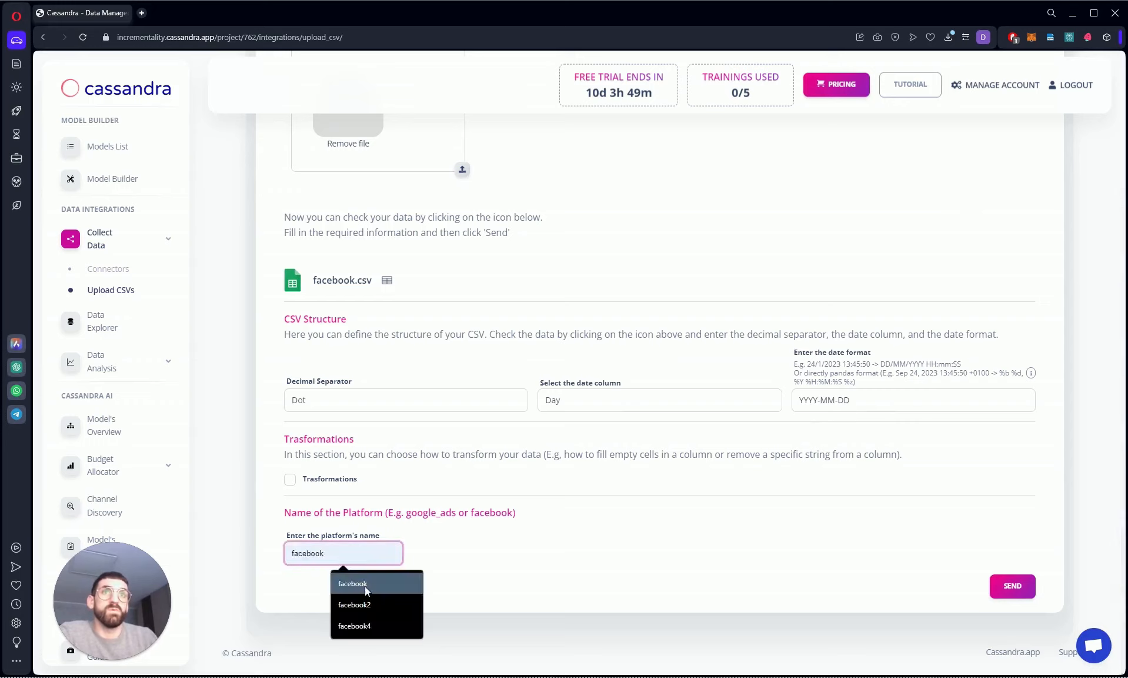
left_click(329, 582)
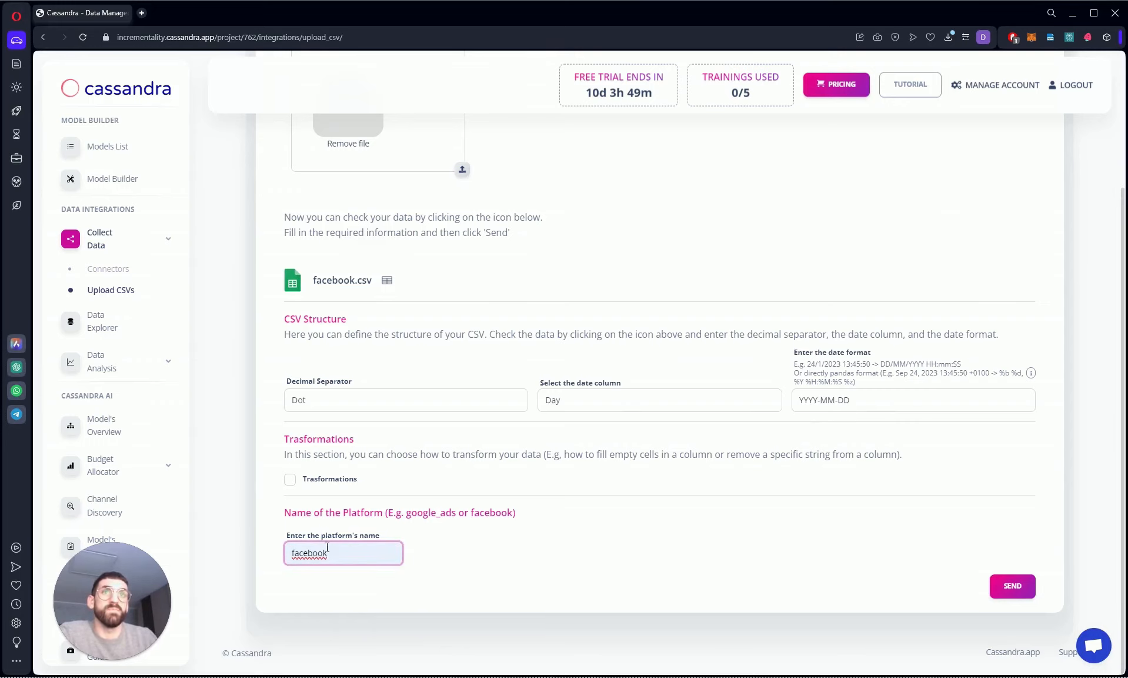
left_click(1010, 585)
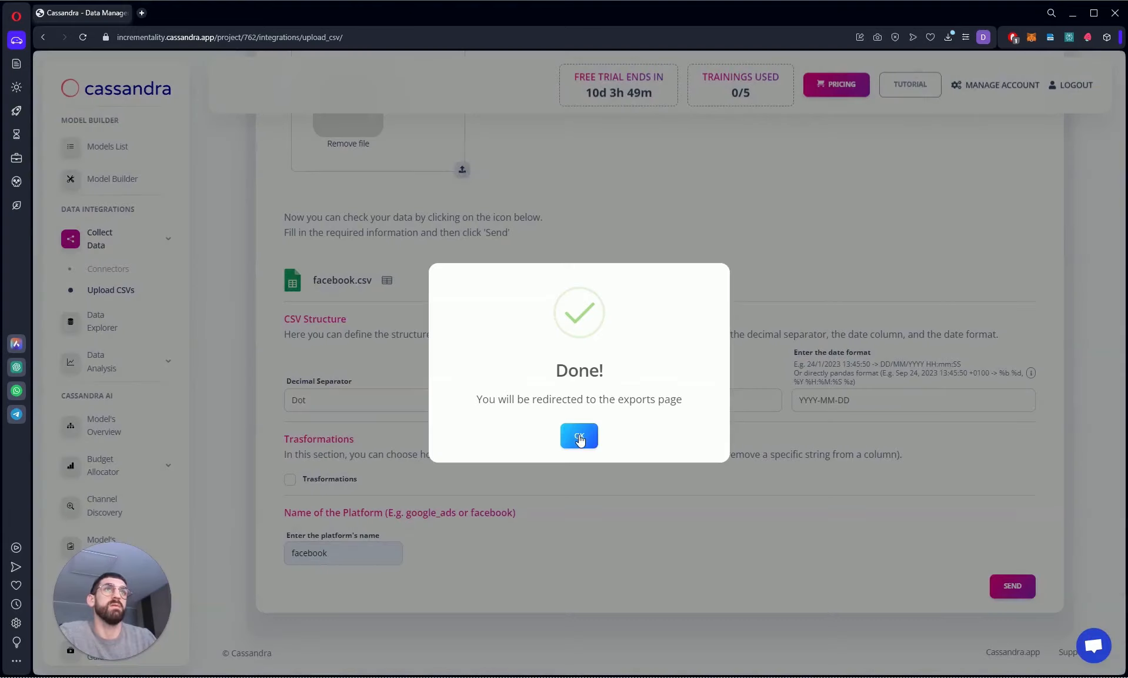
left_click(579, 438)
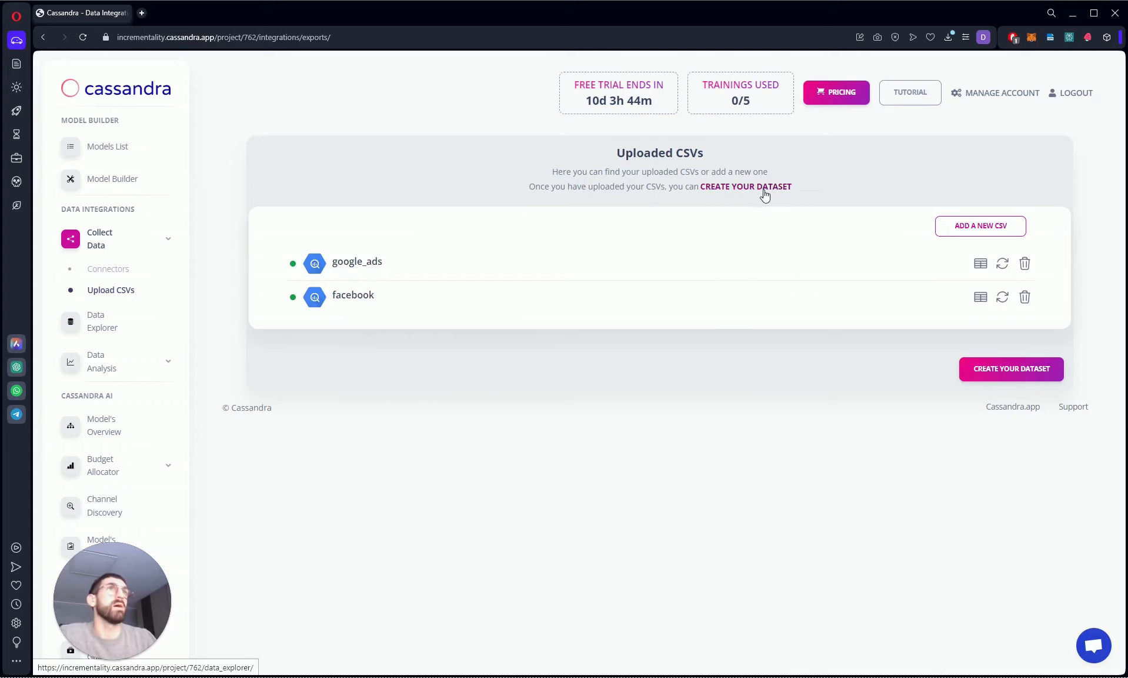
Create the dataset from the uploaded CSVs and examine its weekly table and the options to hide, join, split and rename columns.
left_click(999, 370)
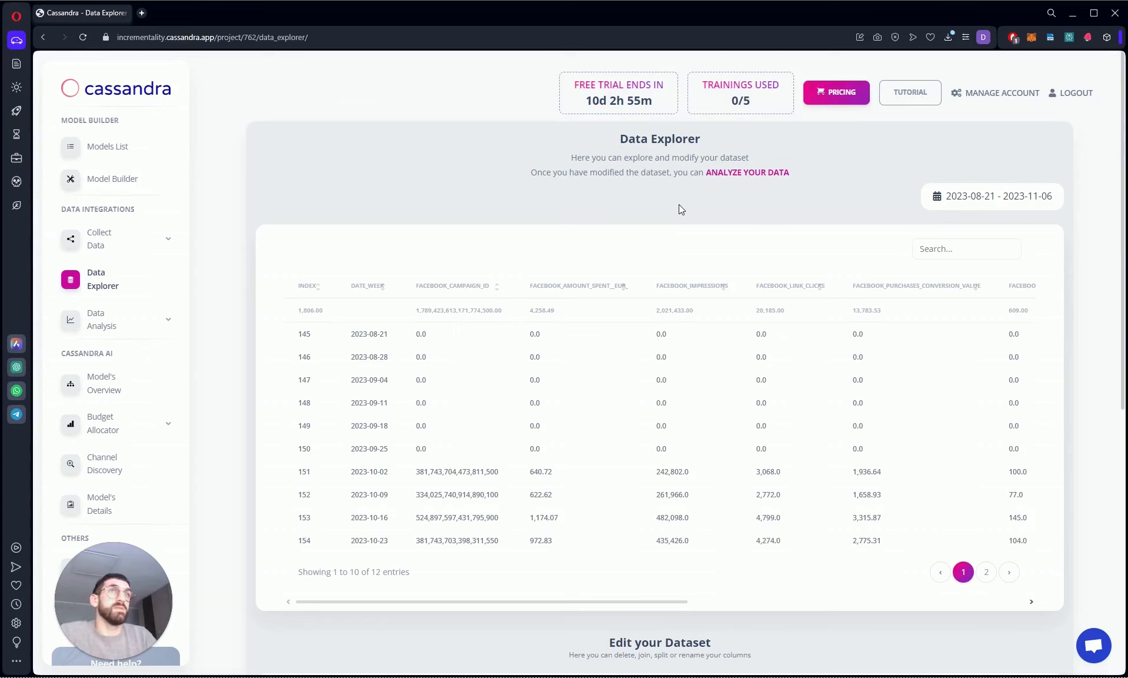
scroll(679, 207, "down", 8)
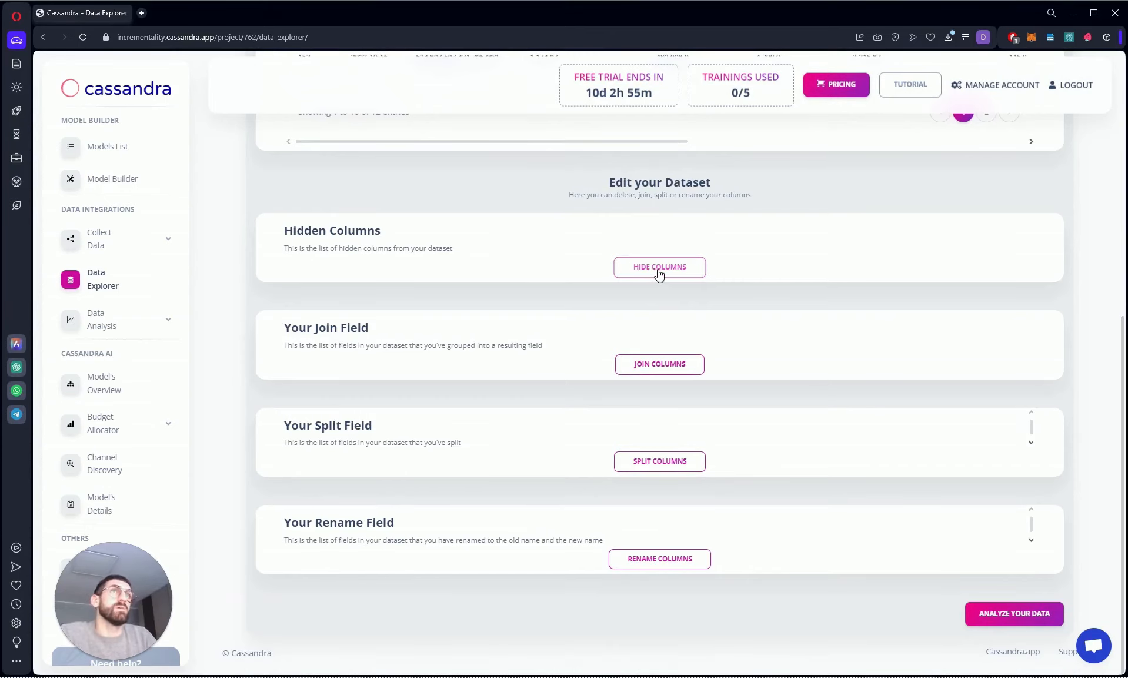
scroll(650, 270, "up", 7)
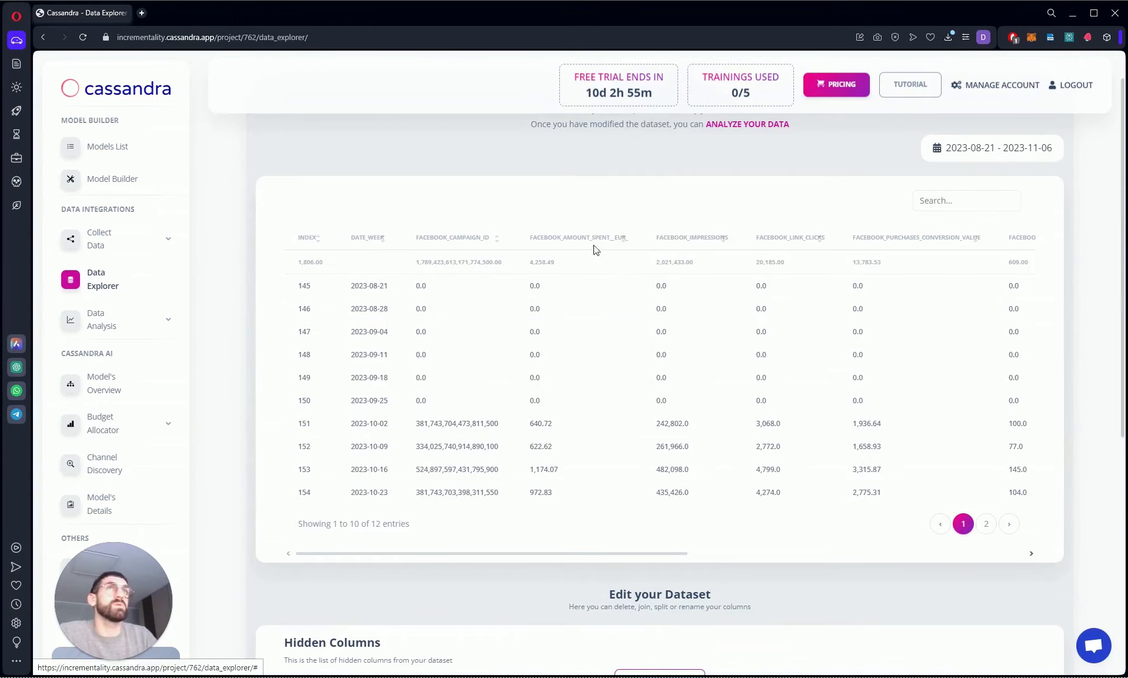
scroll(609, 250, "down", 7)
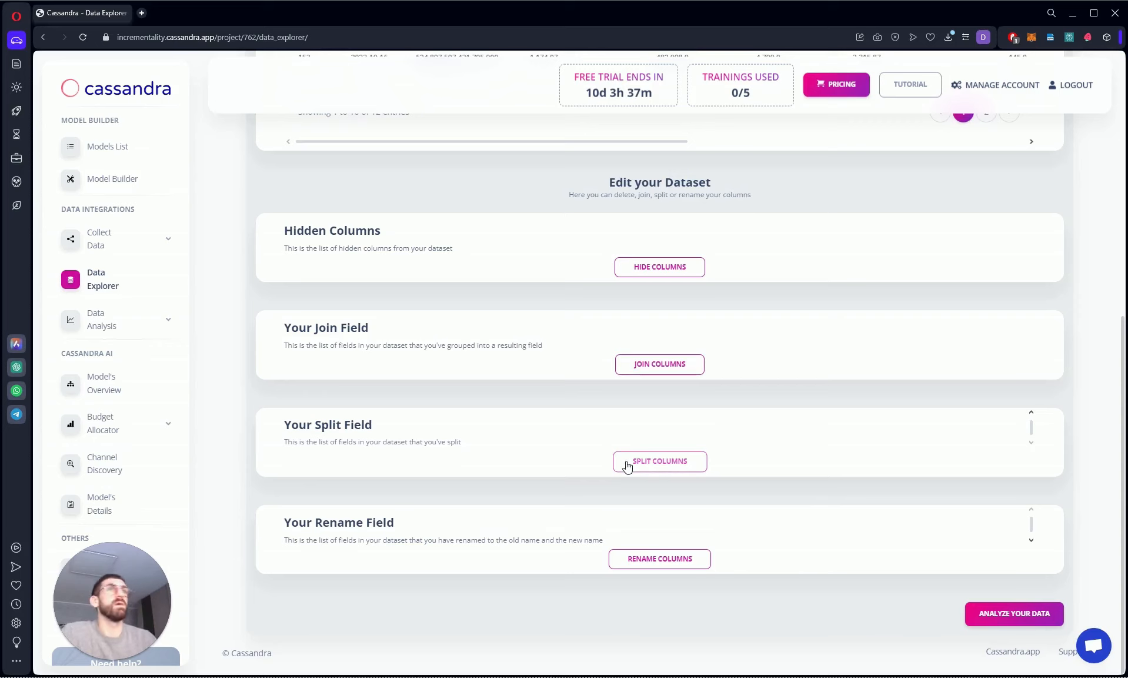
scroll(602, 136, "up", 6)
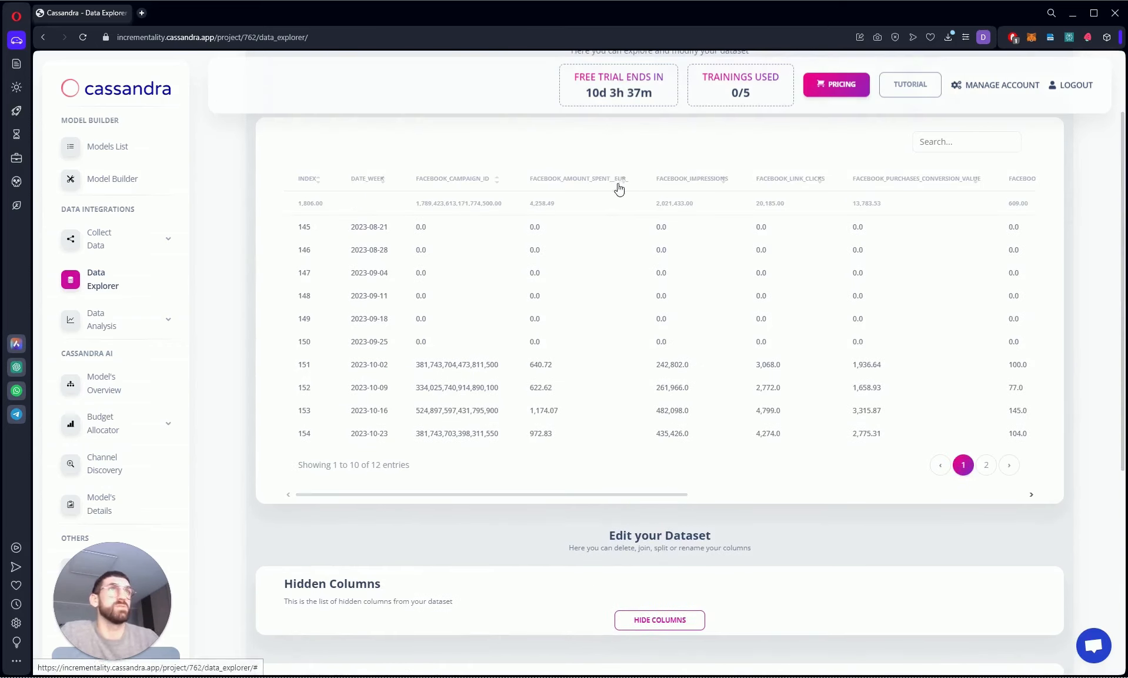
scroll(610, 193, "down", 6)
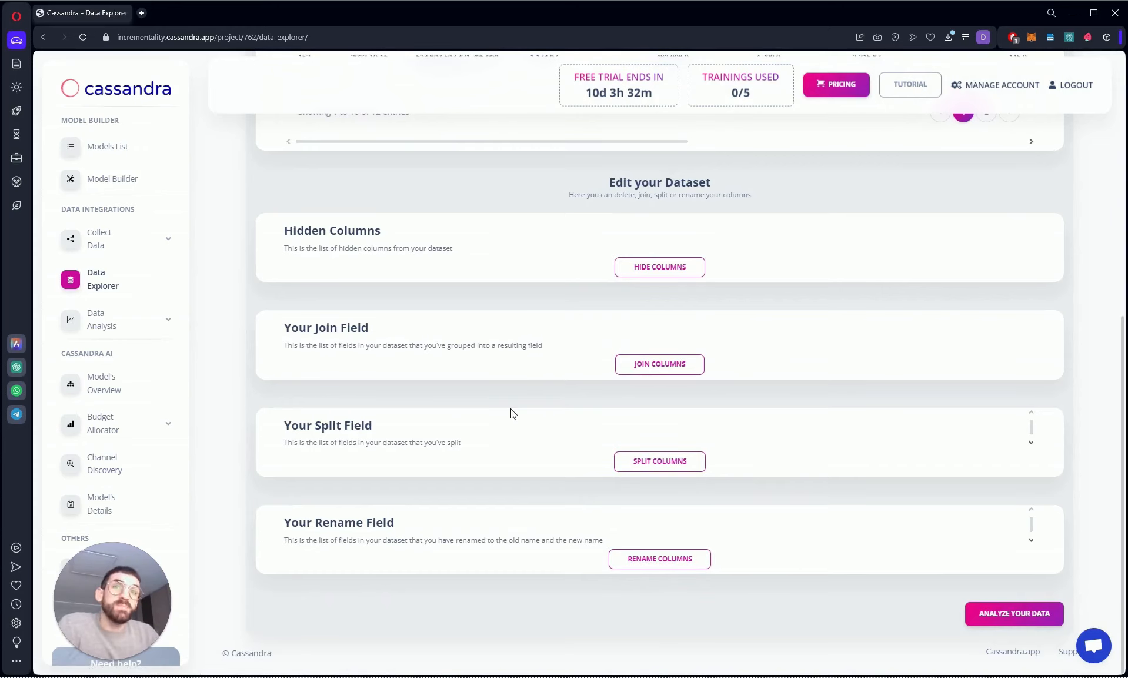
Update the facebook entry among the uploaded CSVs with the downloaded facebook_updated.csv file and submit it.
left_click(143, 239)
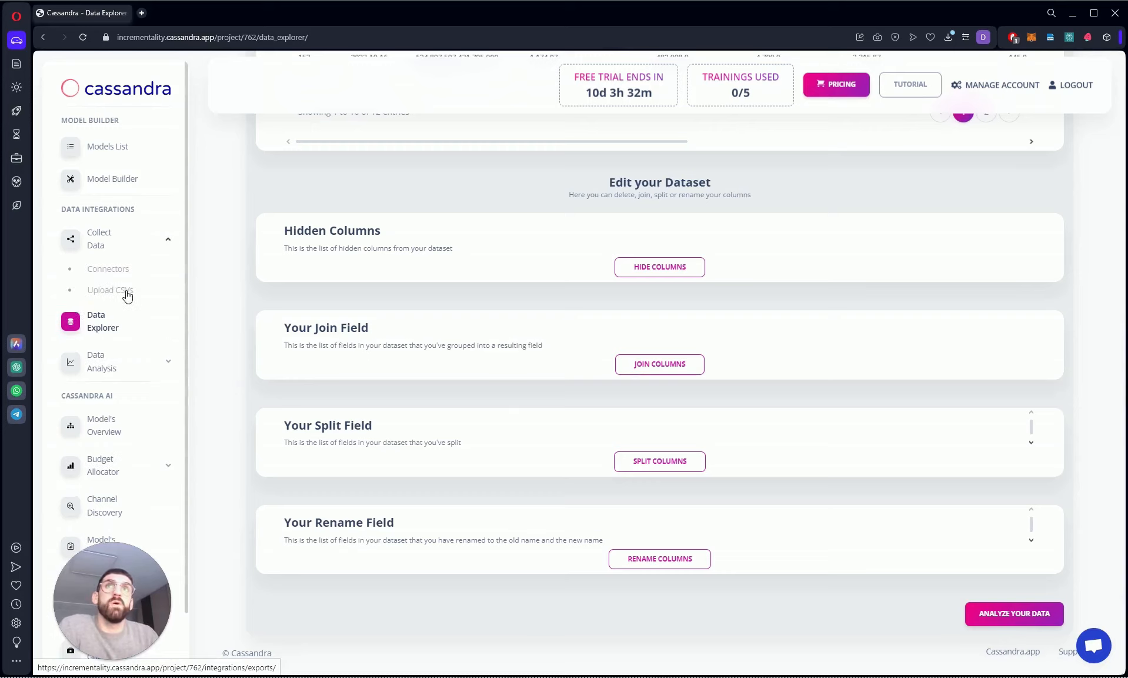
left_click(113, 290)
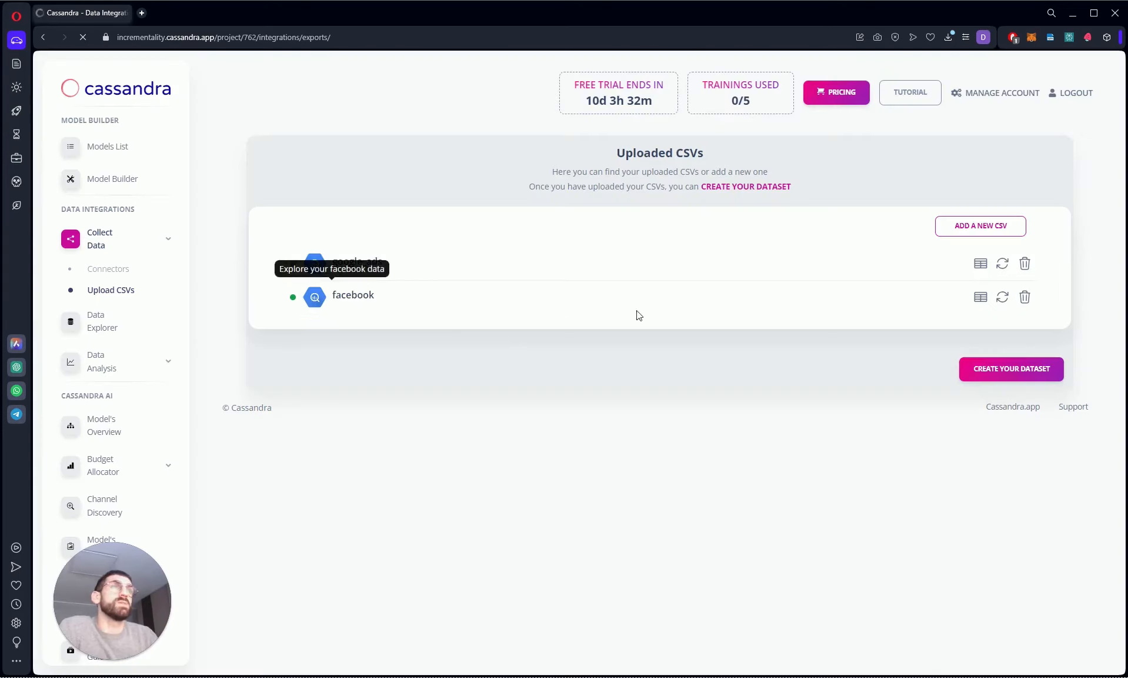
left_click(1002, 301)
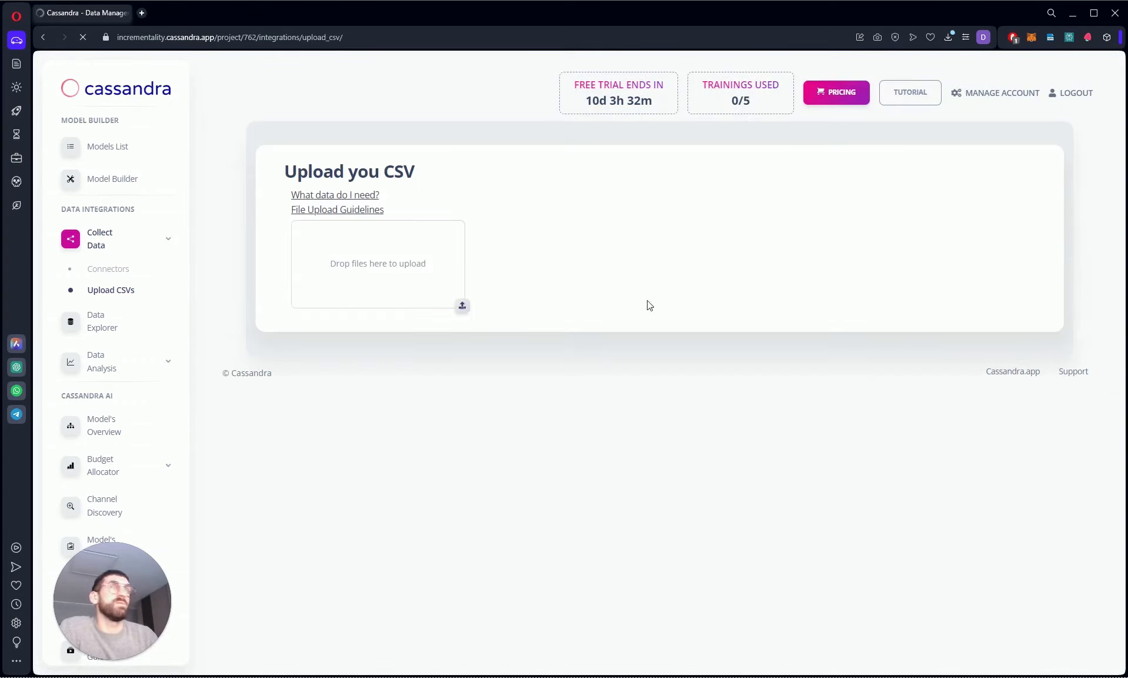
left_click(353, 266)
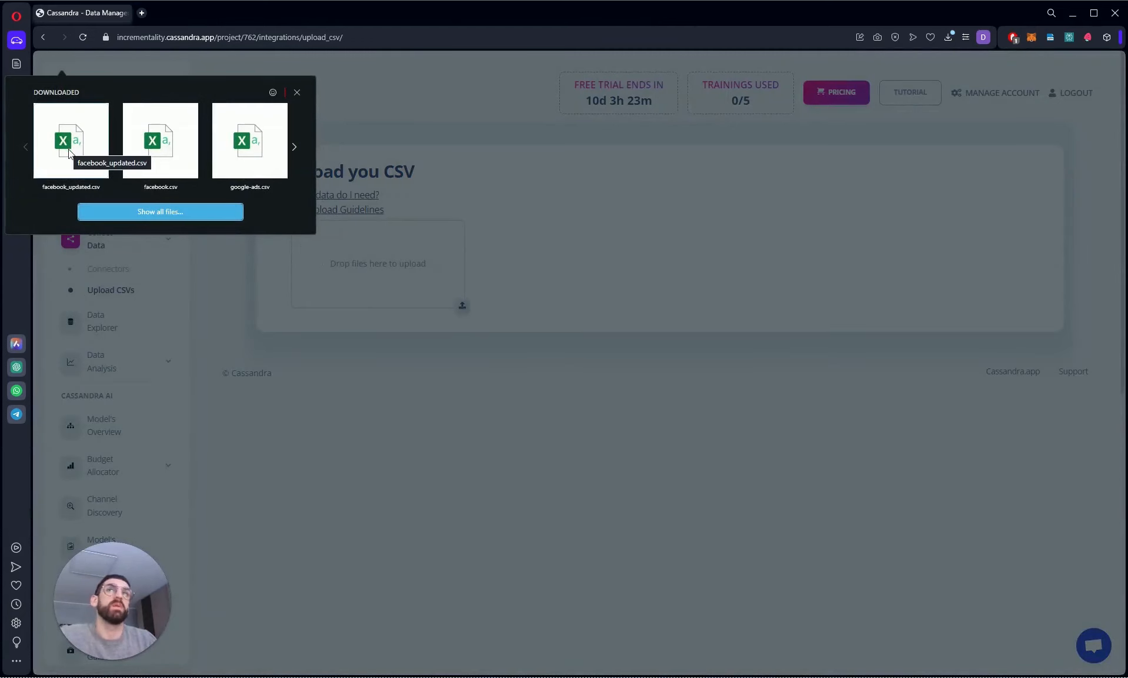
left_click_drag(68, 151, 315, 247)
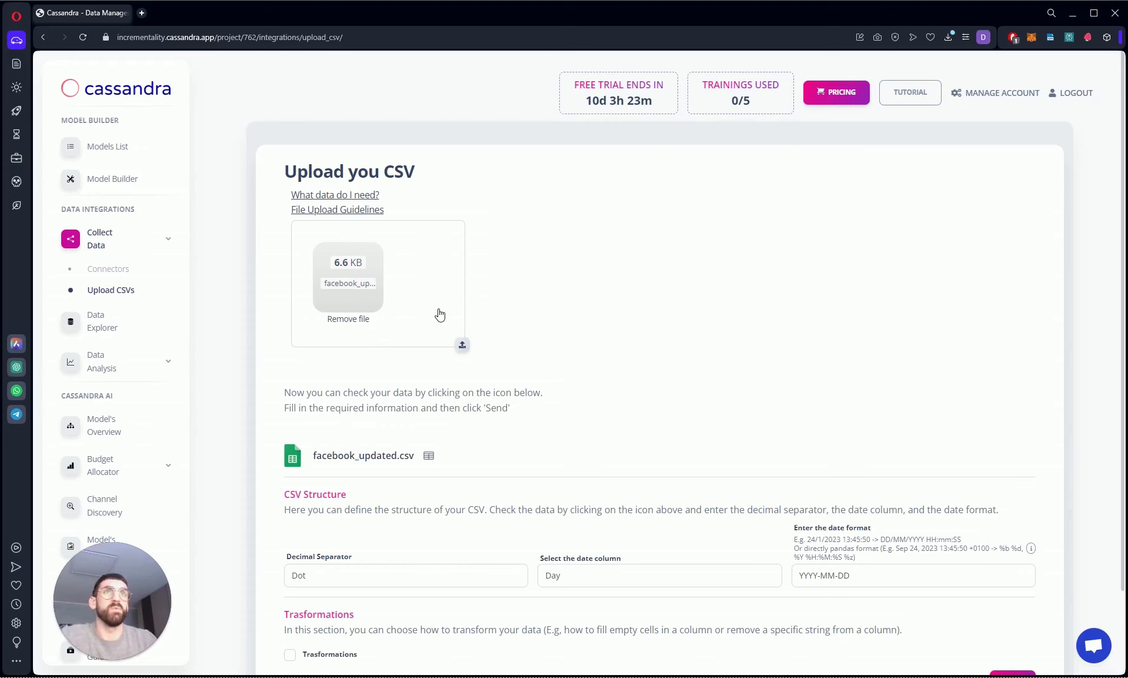
scroll(440, 318, "down", 2)
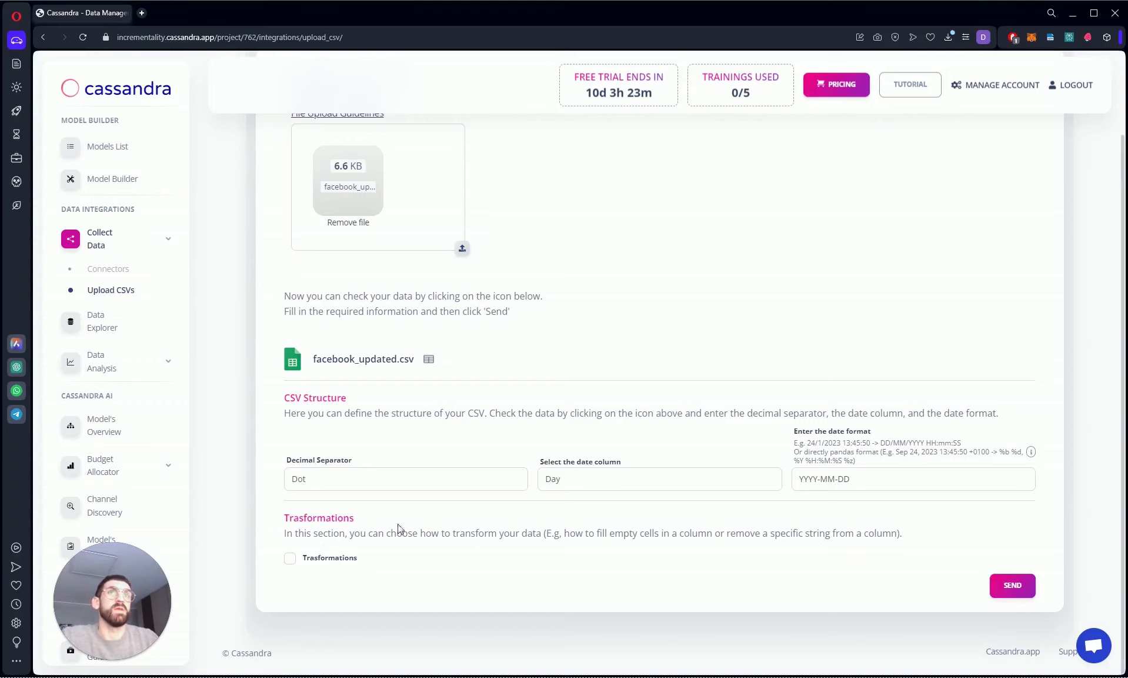
left_click(1012, 588)
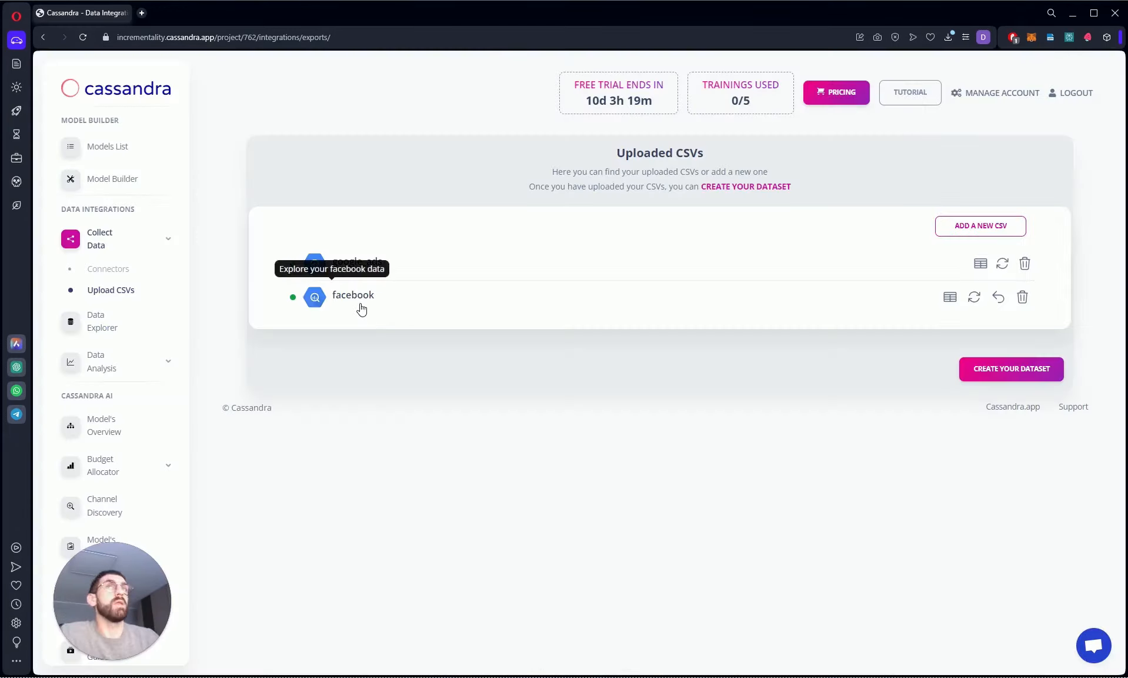
Explore the facebook data, compare the insertion ID column on the first and last pages, and close the preview.
left_click(361, 308)
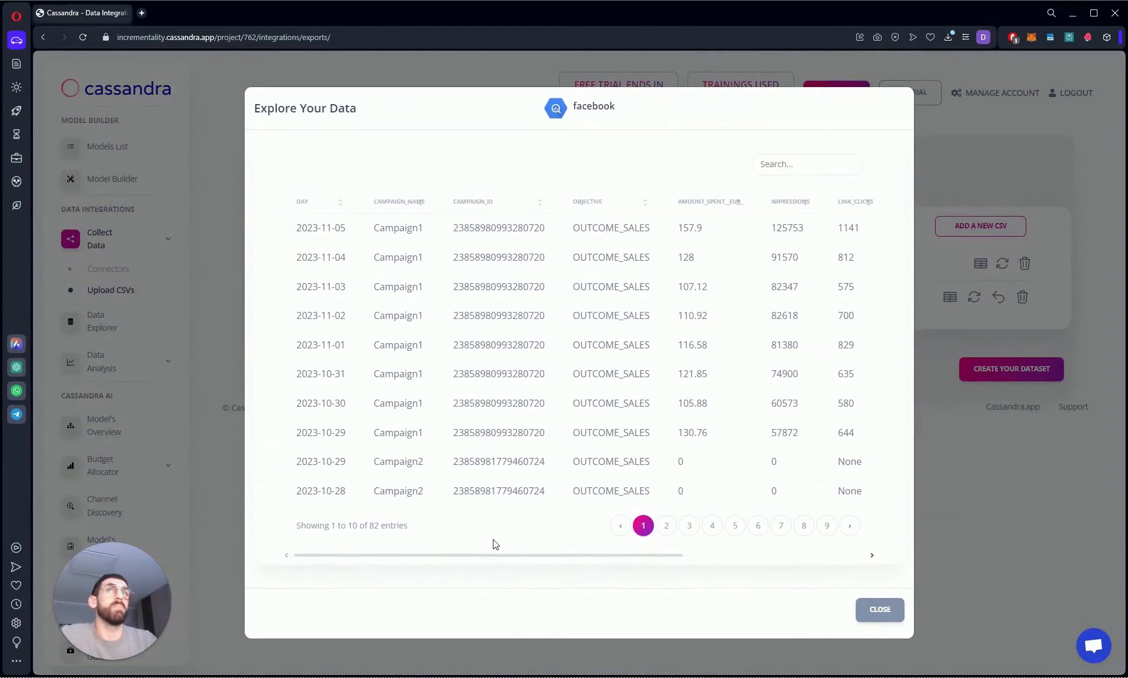
left_click_drag(476, 558, 737, 558)
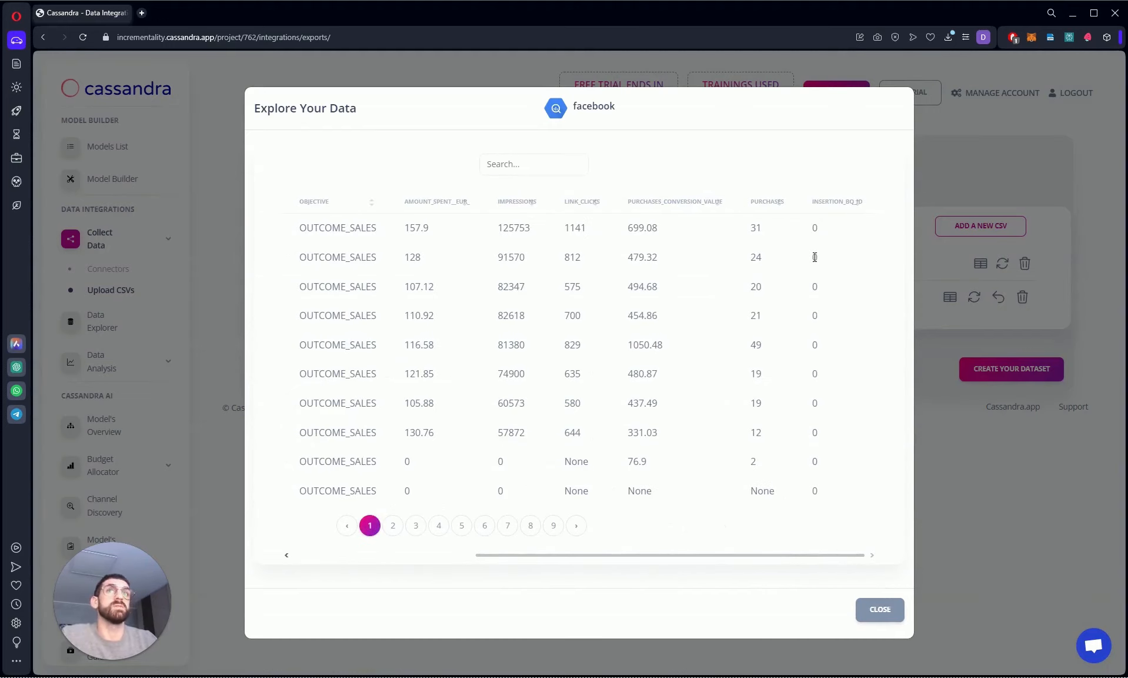
left_click_drag(813, 257, 839, 259)
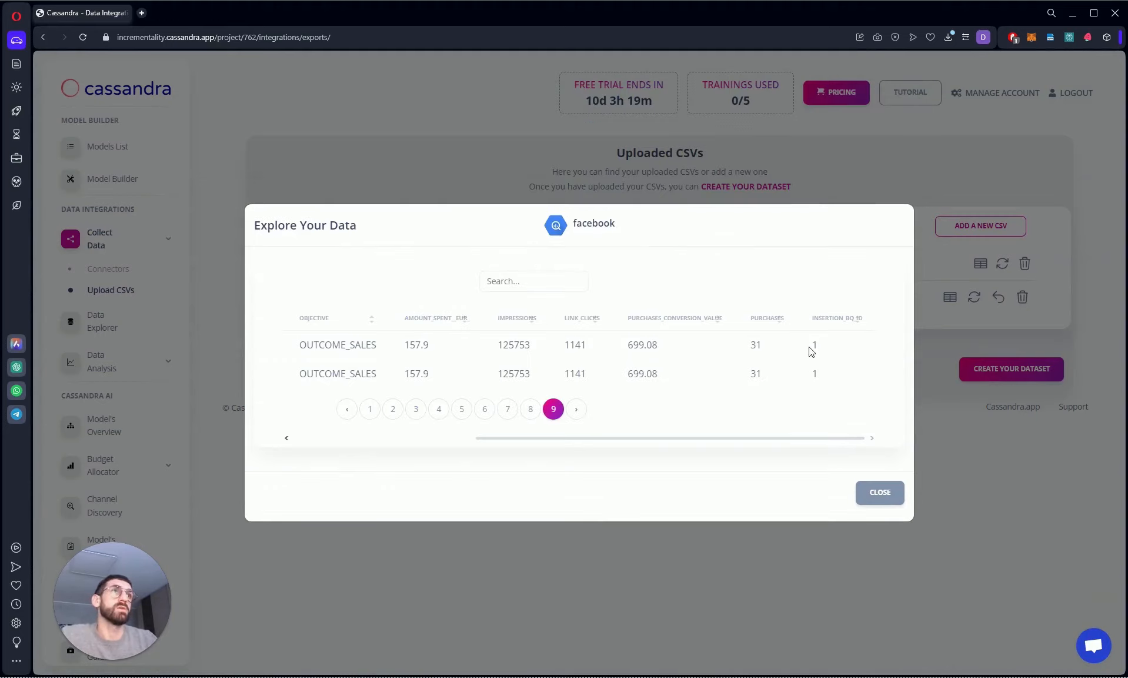
left_click_drag(809, 346, 838, 349)
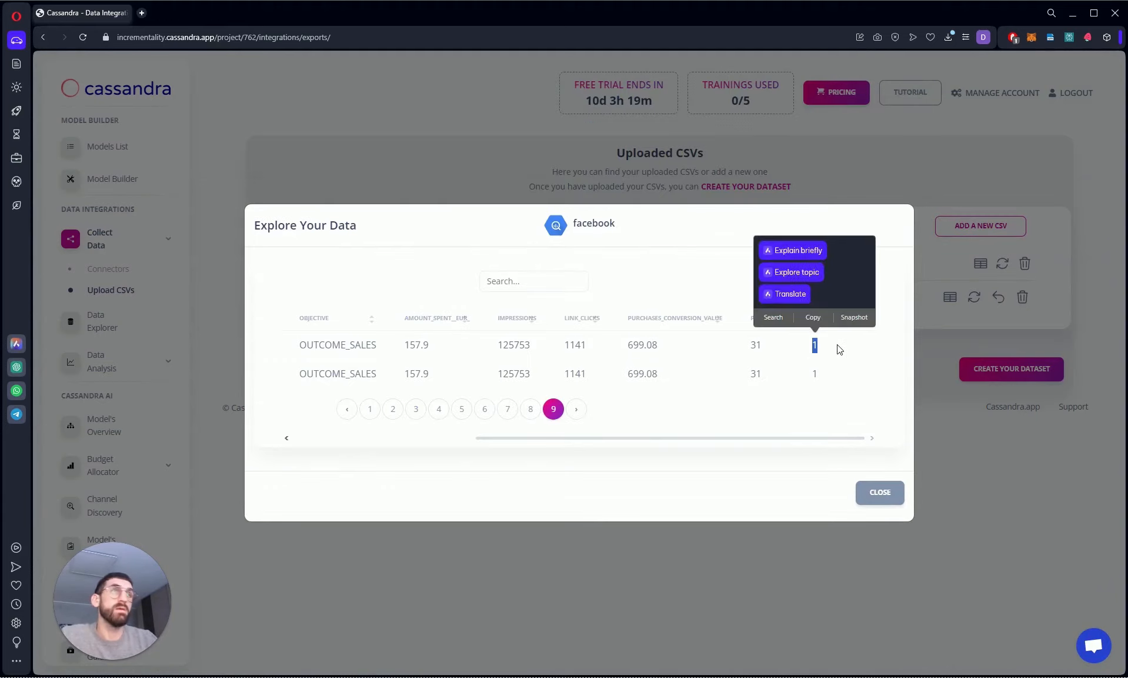
left_click(879, 492)
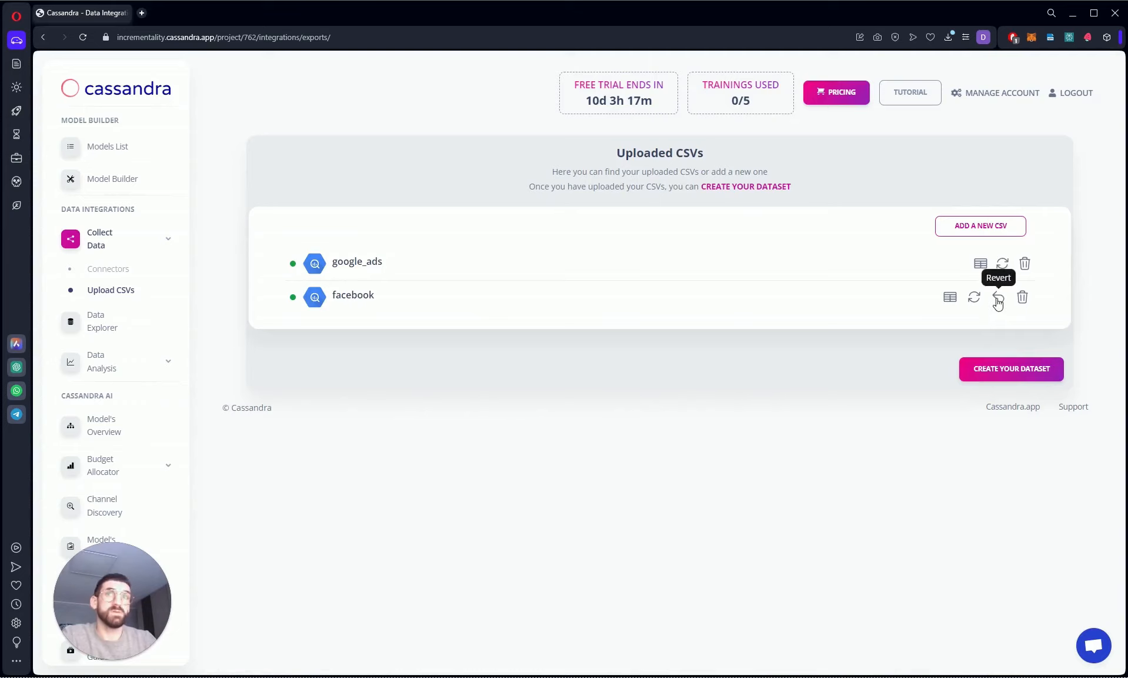
left_click(998, 300)
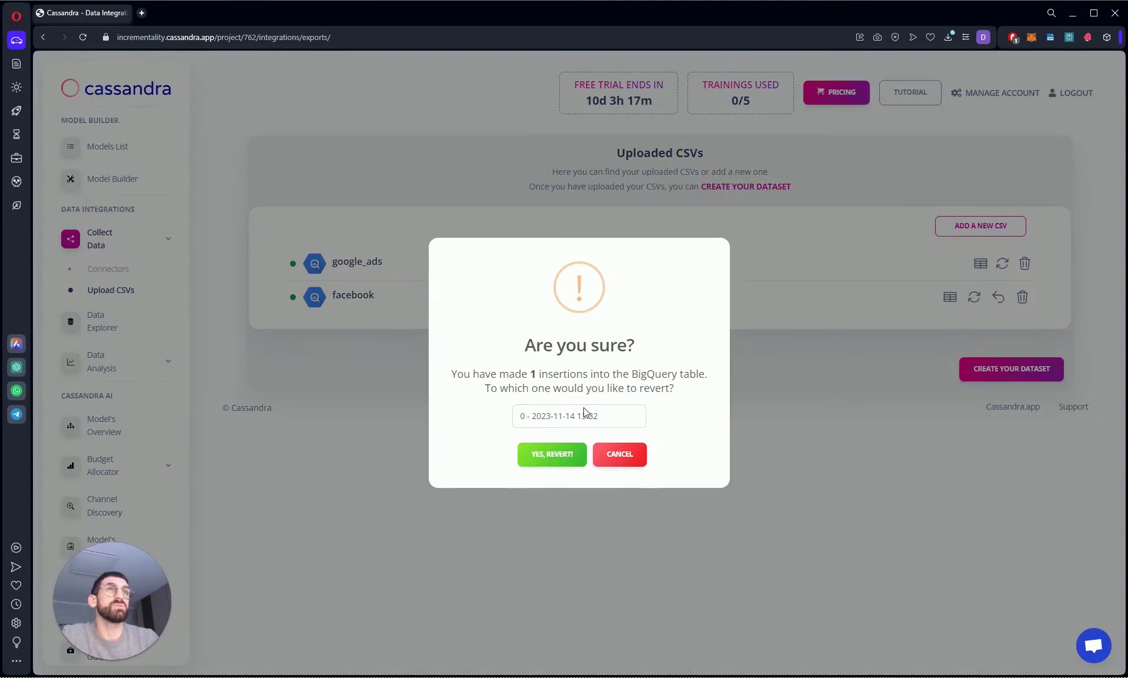
left_click(599, 415)
left_click(596, 417)
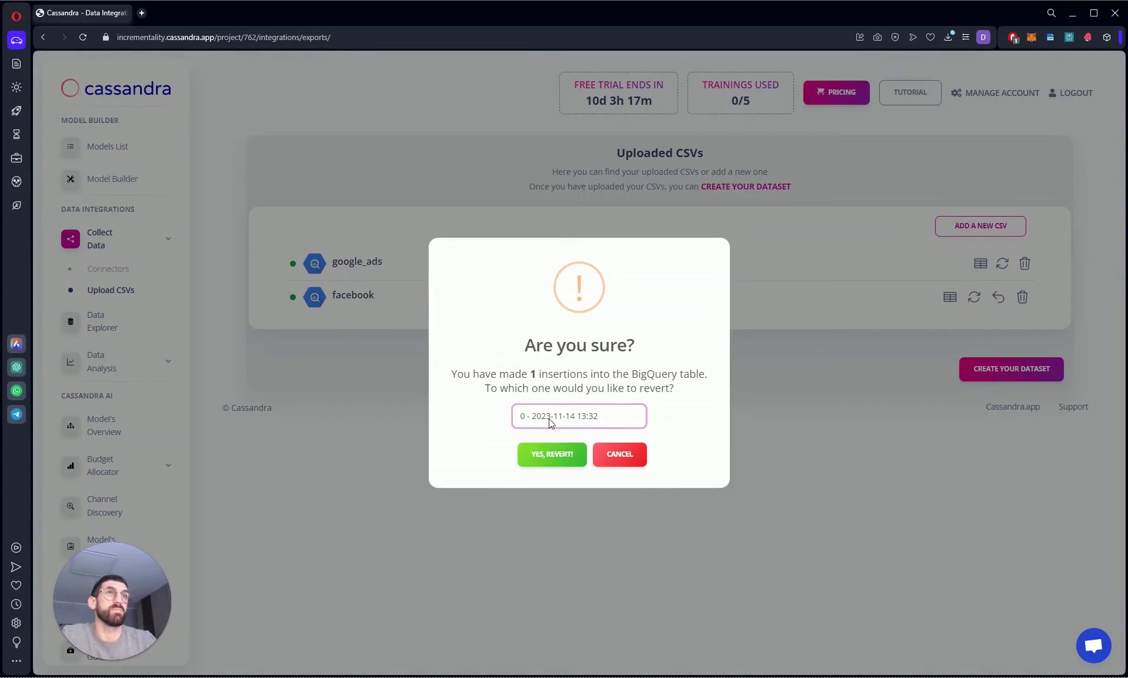
left_click(549, 454)
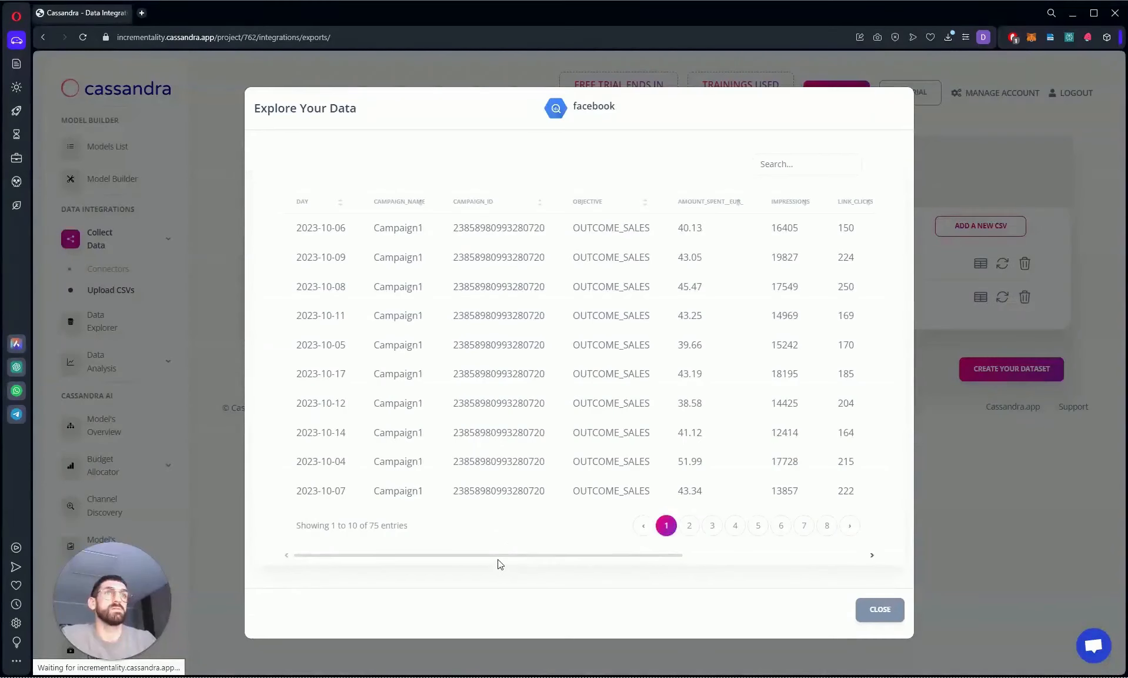
Check the insertion ID column on the last page of the reverted facebook data and close the preview.
left_click_drag(500, 561, 834, 546)
left_click(566, 524)
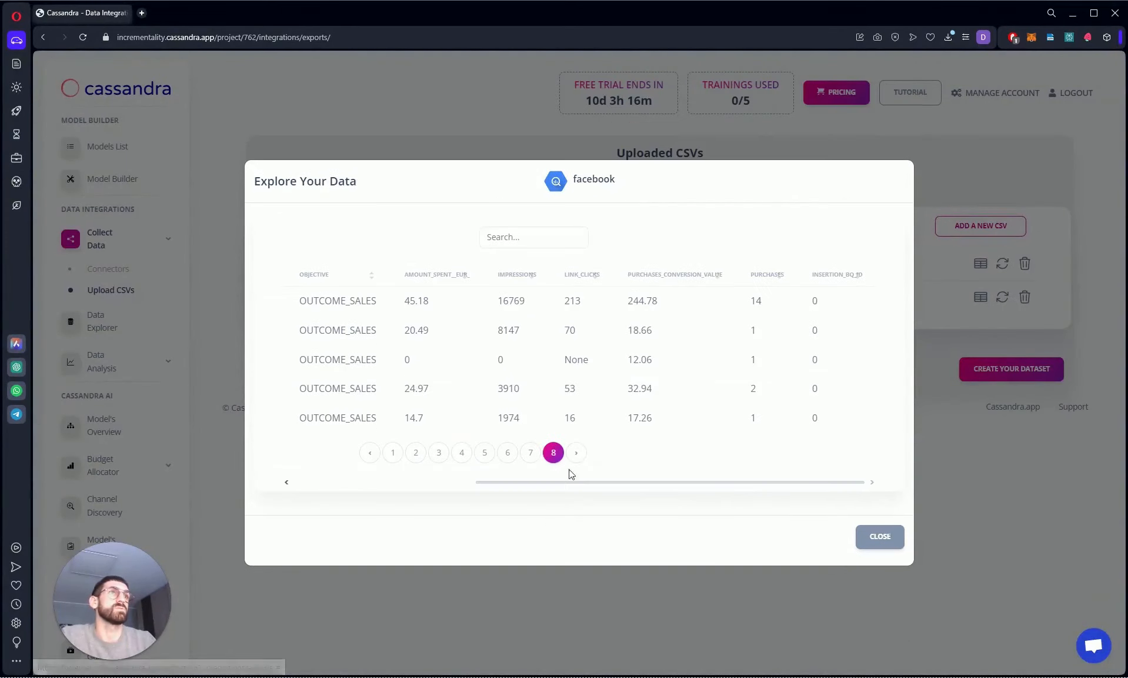
key("Escape")
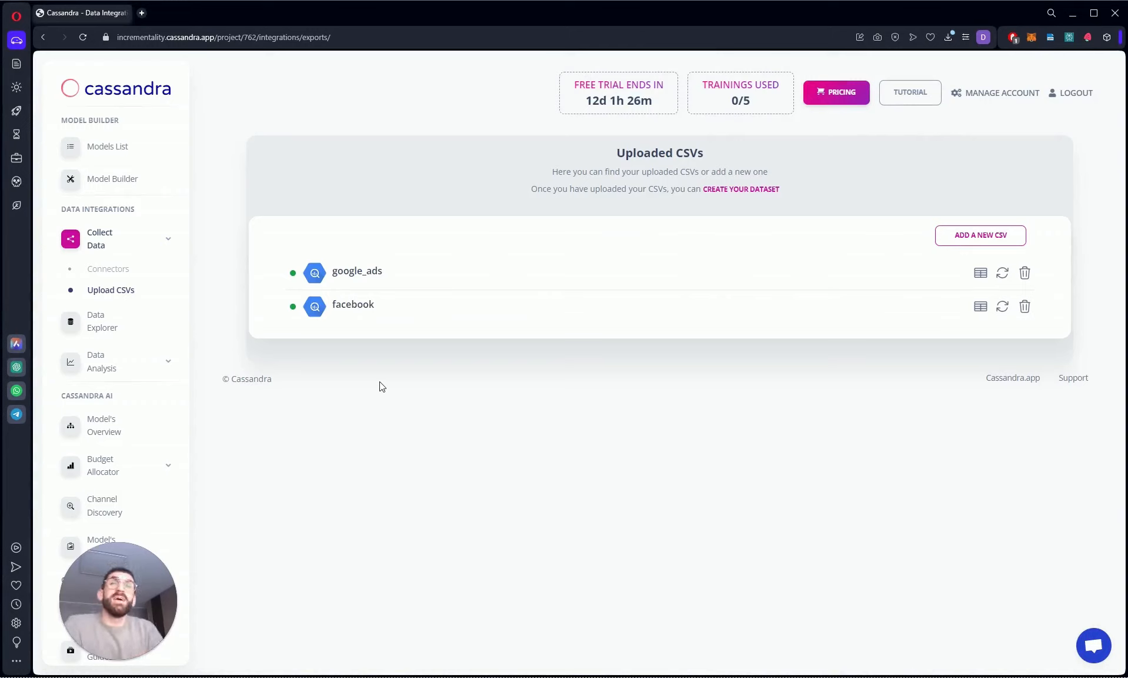